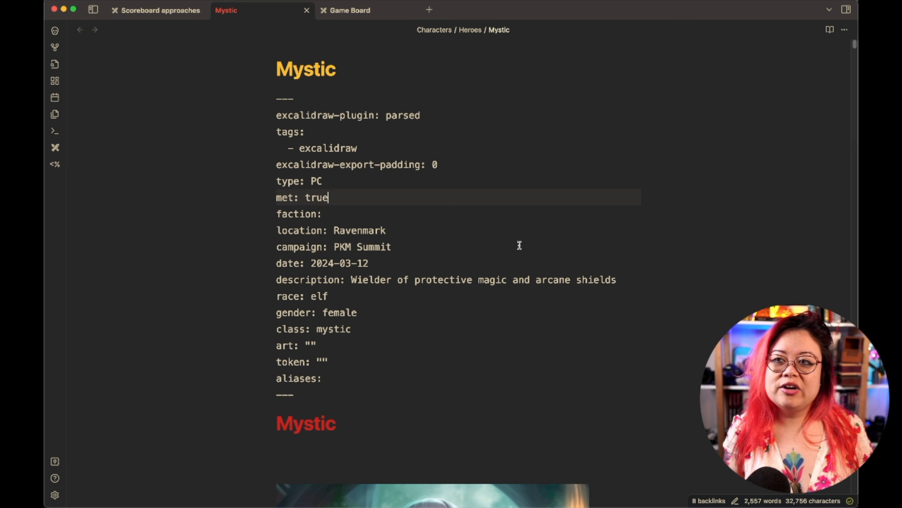
- Look through the Mystic note's properties, character sheet, abilities and its Excalidraw drawing view
left_click(519, 249)
scroll(521, 250, "down", 15)
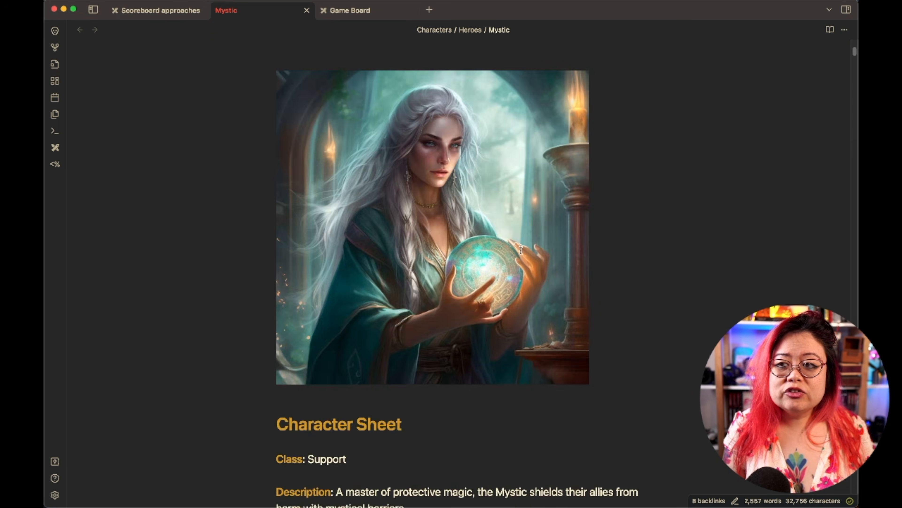
scroll(521, 250, "down", 6)
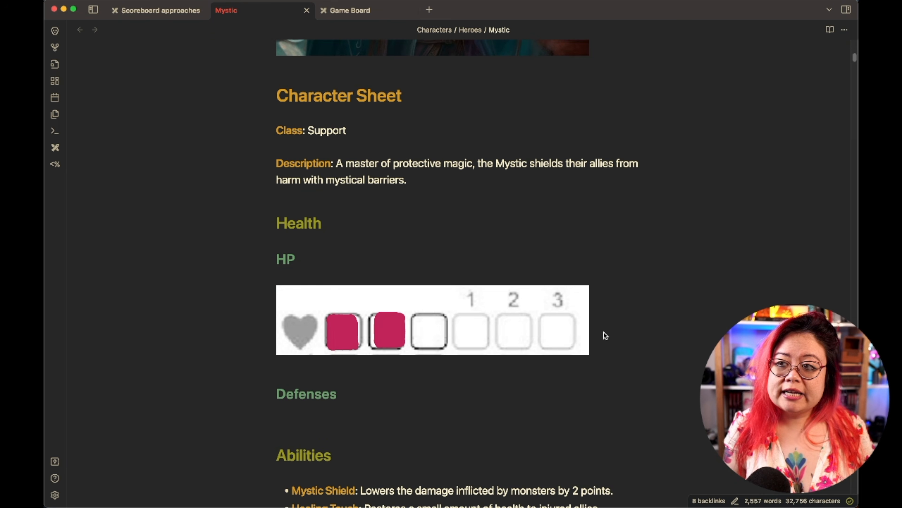
scroll(540, 328, "down", 6)
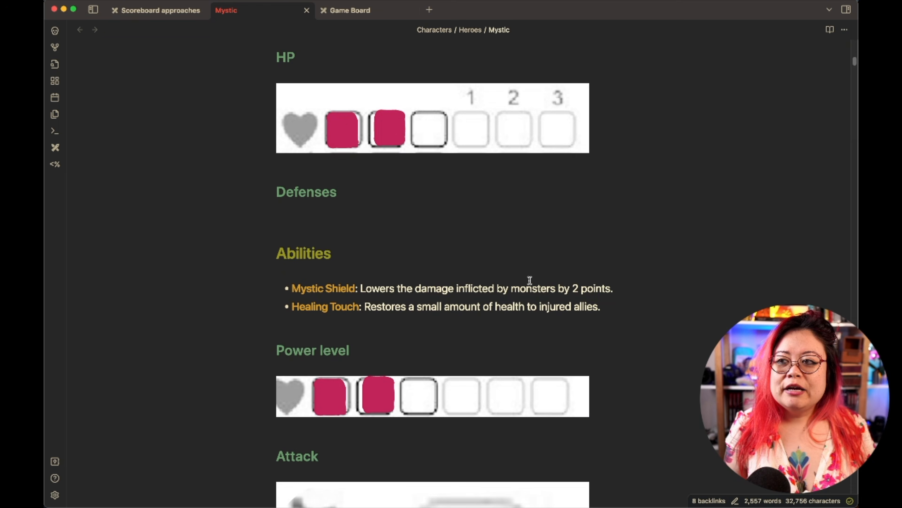
scroll(527, 279, "down", 20)
scroll(527, 312, "up", 20)
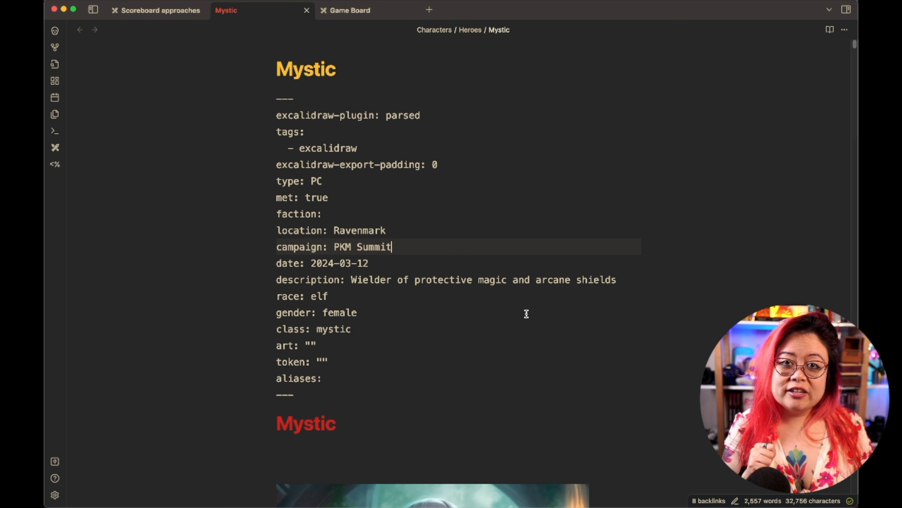
key("alt+super+e")
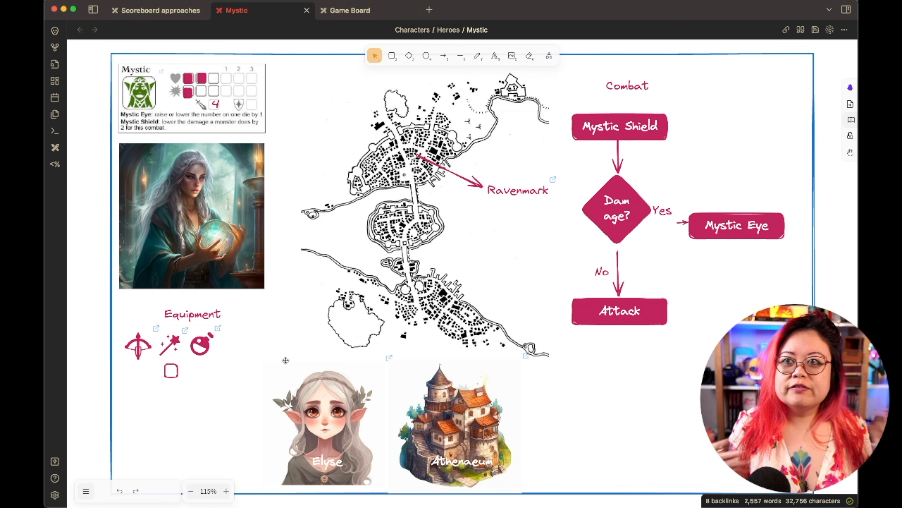
key("alt+super+e")
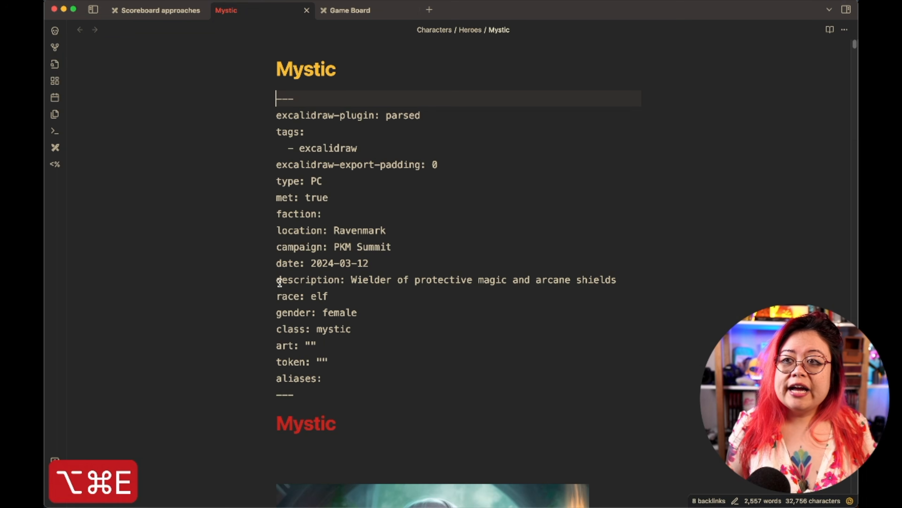
scroll(468, 272, "down", 6)
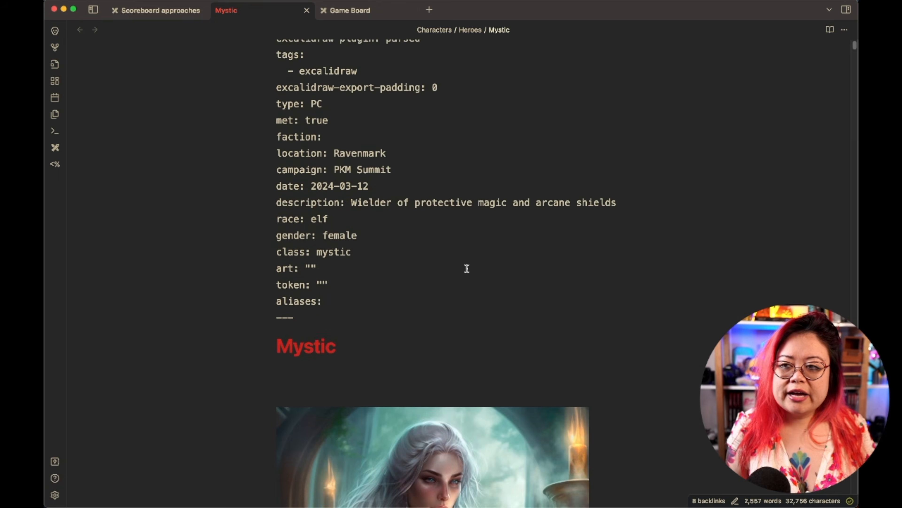
scroll(467, 268, "down", 12)
left_click(469, 235)
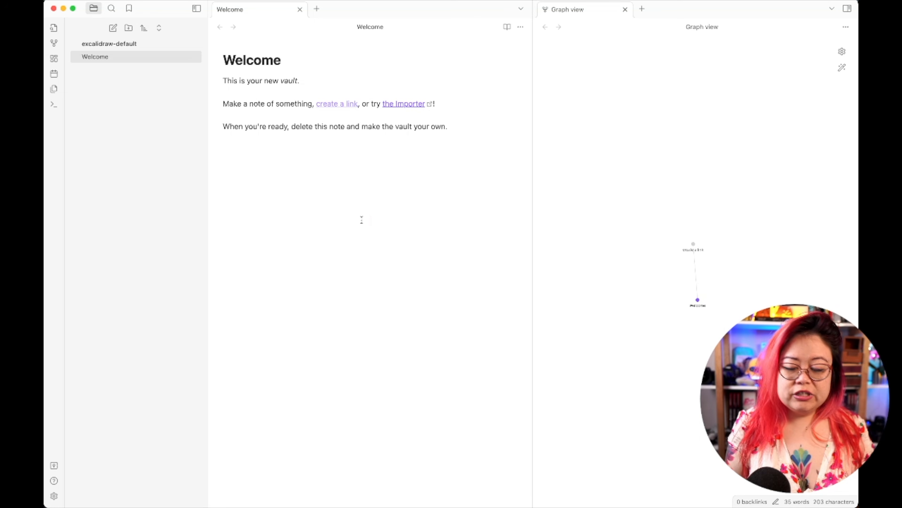
- Install and enable the Excalidraw community plugin, dismissing its welcome message and the plugin browser
key("super+comma")
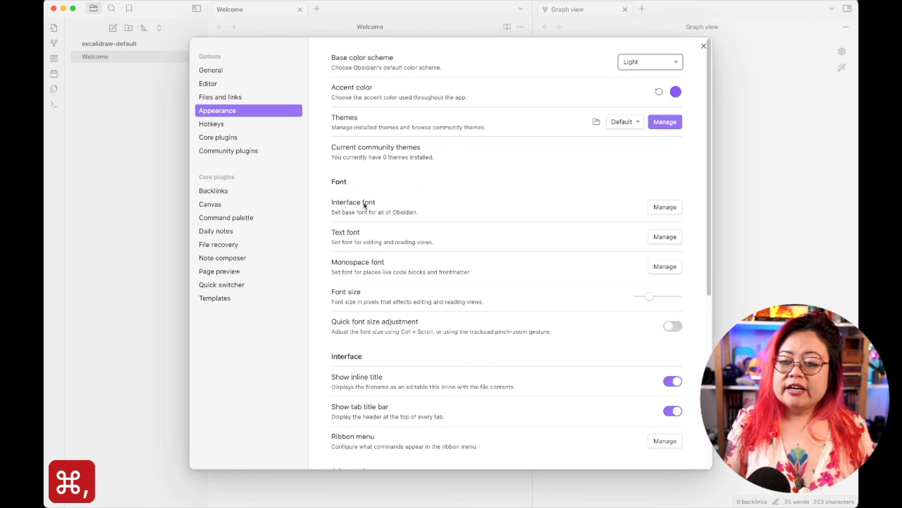
left_click(255, 150)
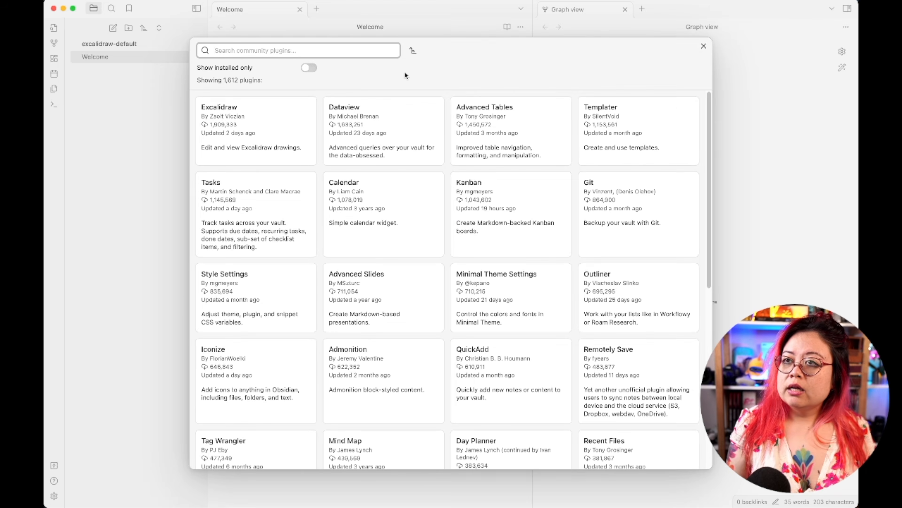
left_click(227, 117)
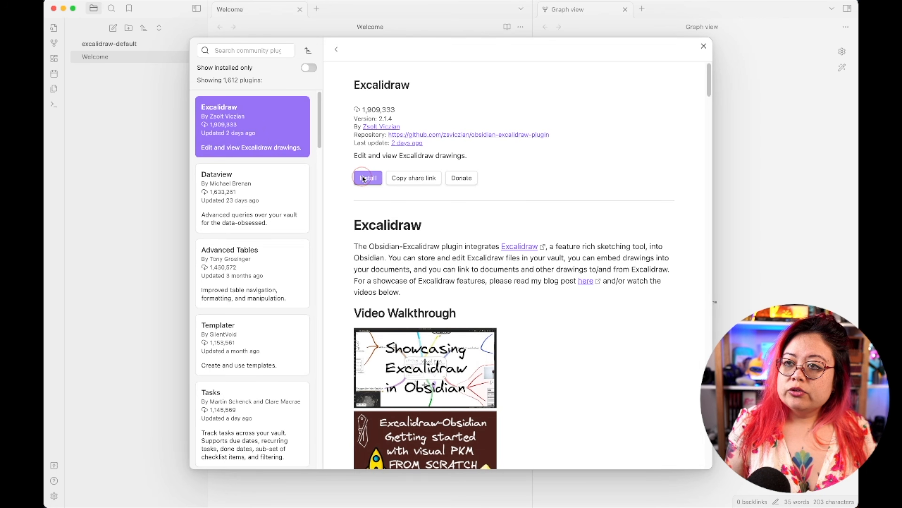
left_click(363, 179)
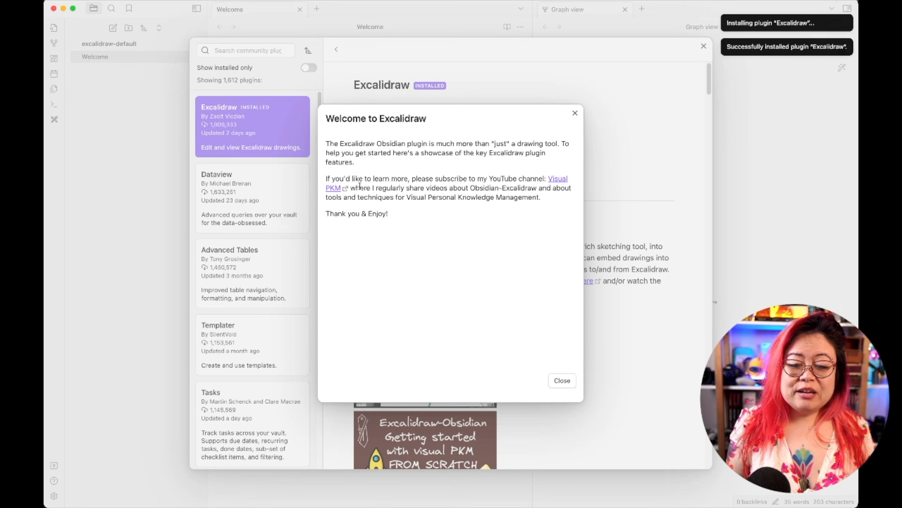
left_click(578, 117)
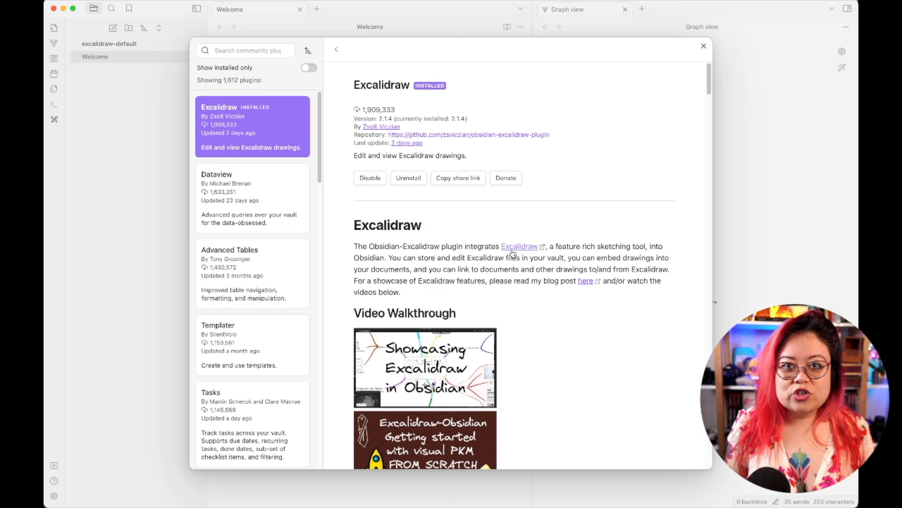
key("Escape")
key("Escape")
- Turn off the ".excalidraw.md or .md" filename option in Excalidraw's Saving settings so that new drawings end with .md
left_click(211, 343)
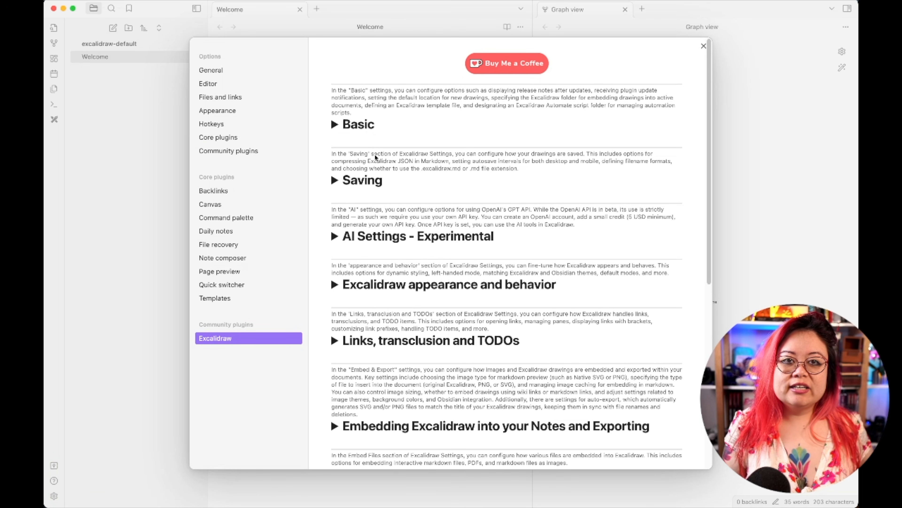
left_click(337, 180)
scroll(529, 260, "down", 7)
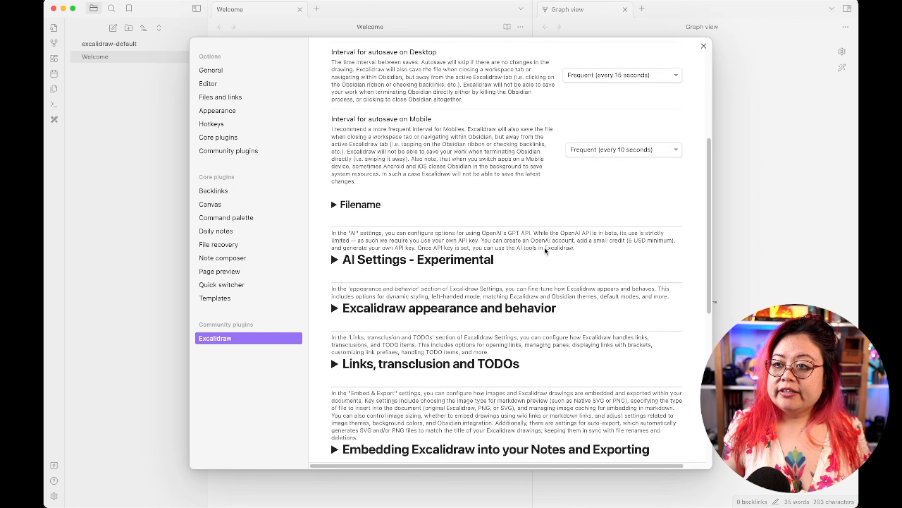
left_click(335, 205)
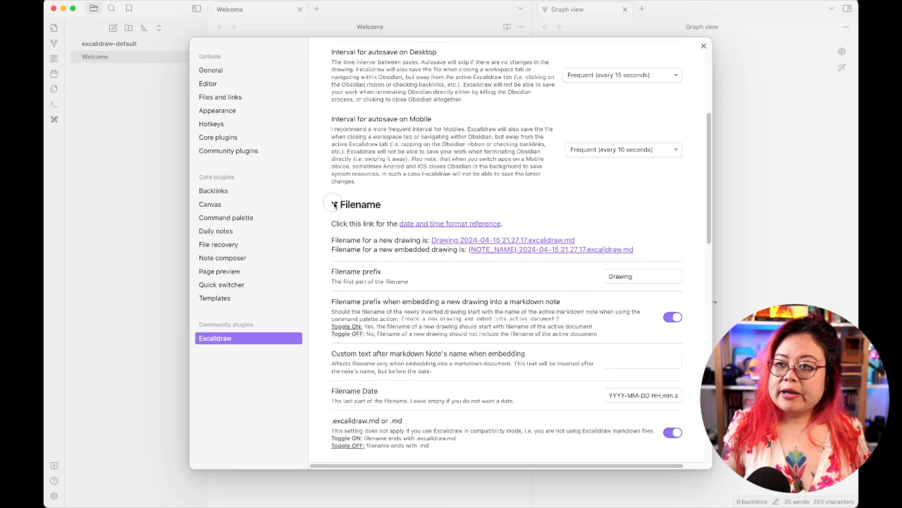
scroll(372, 213, "down", 5)
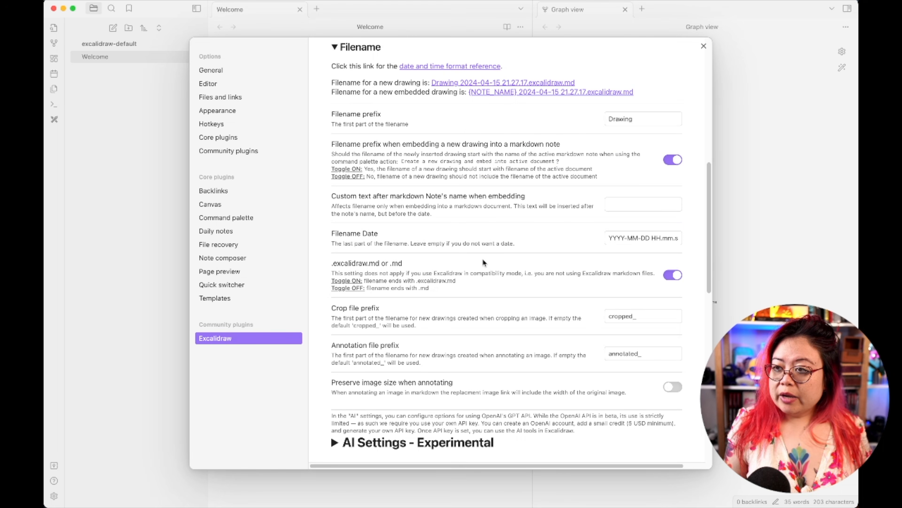
left_click(677, 274)
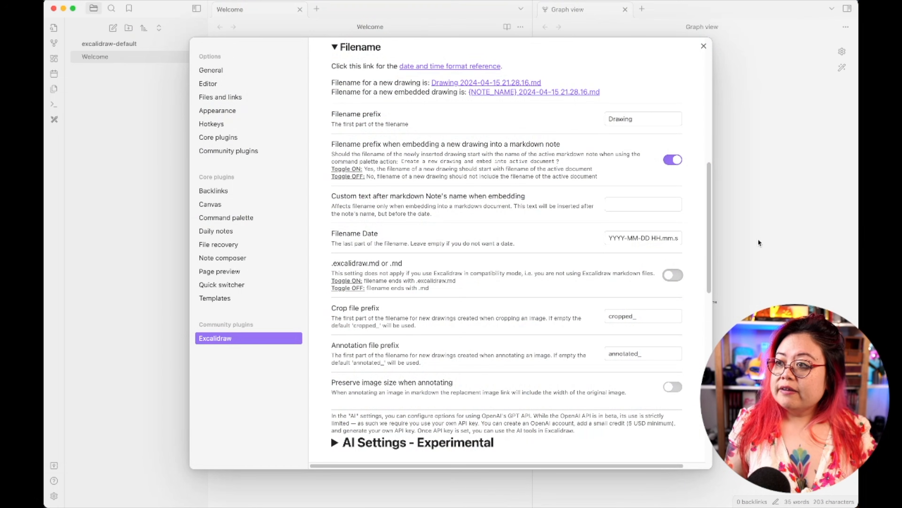
scroll(501, 225, "up", 10)
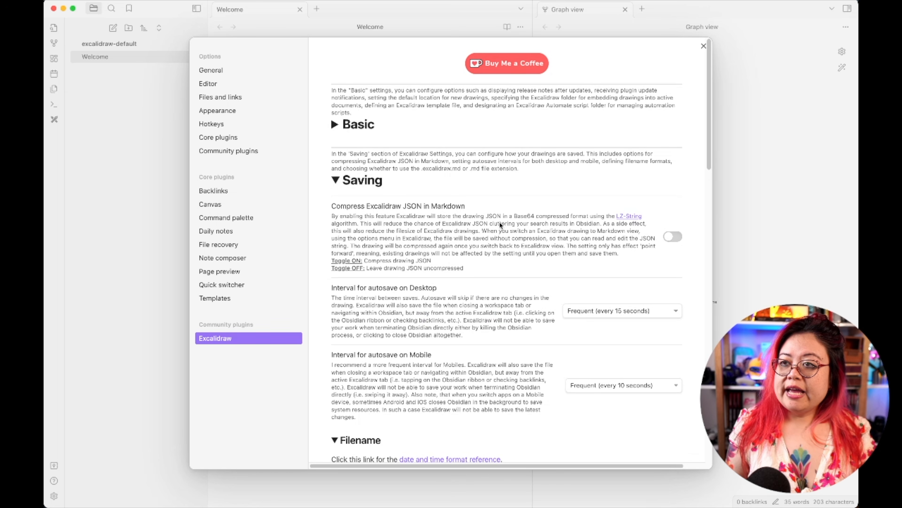
left_click(336, 181)
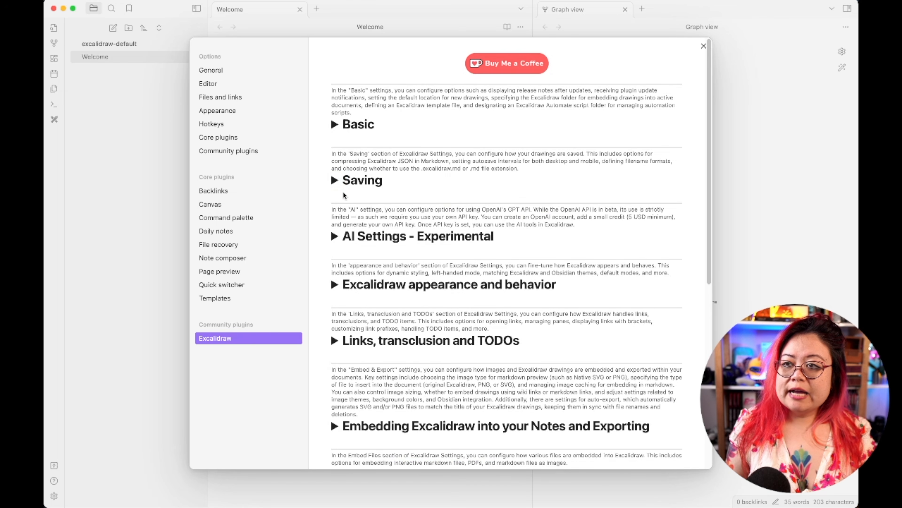
- Examine the export and auto-export options in Excalidraw's settings for embedding drawings into notes and exporting
scroll(383, 316, "down", 7)
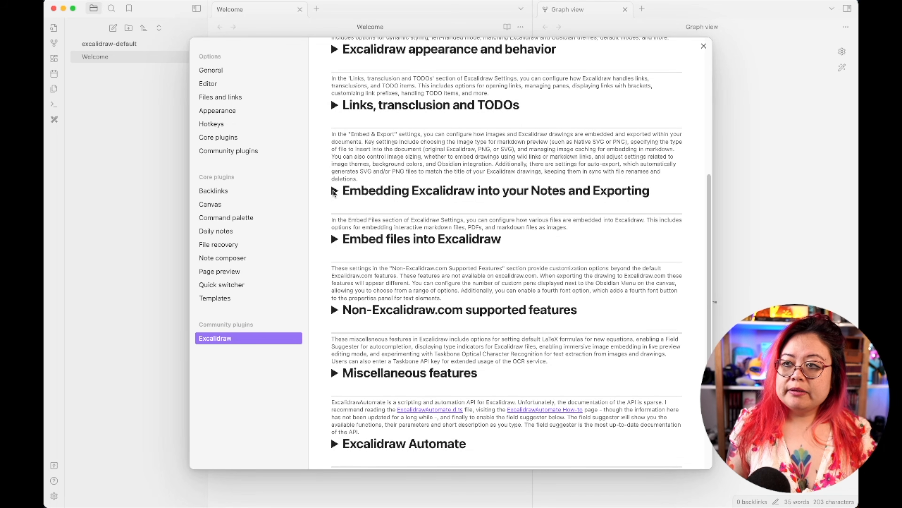
left_click(334, 191)
scroll(564, 368, "down", 5)
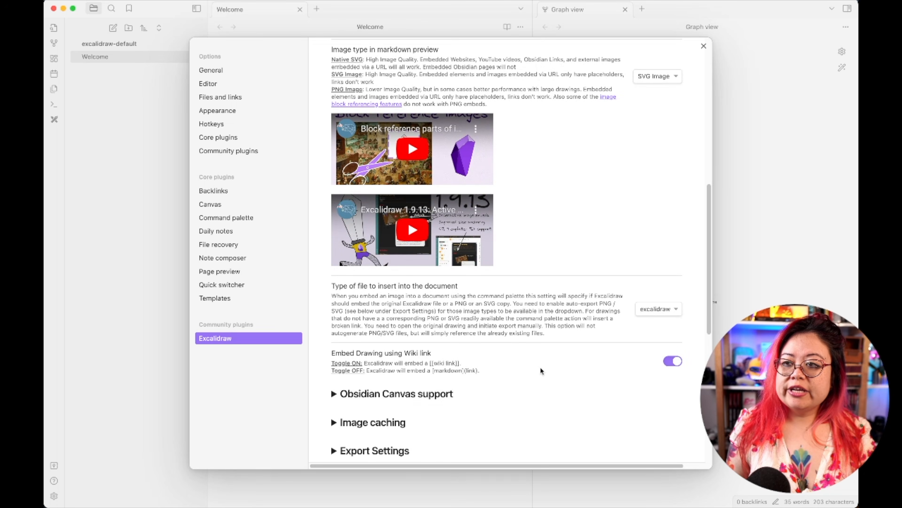
scroll(543, 370, "down", 4)
left_click(562, 314)
scroll(562, 325, "down", 6)
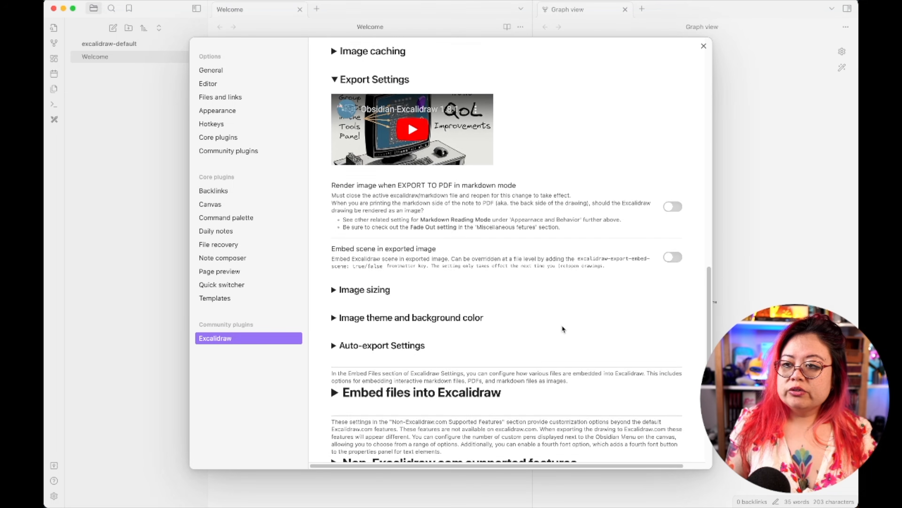
left_click(343, 337)
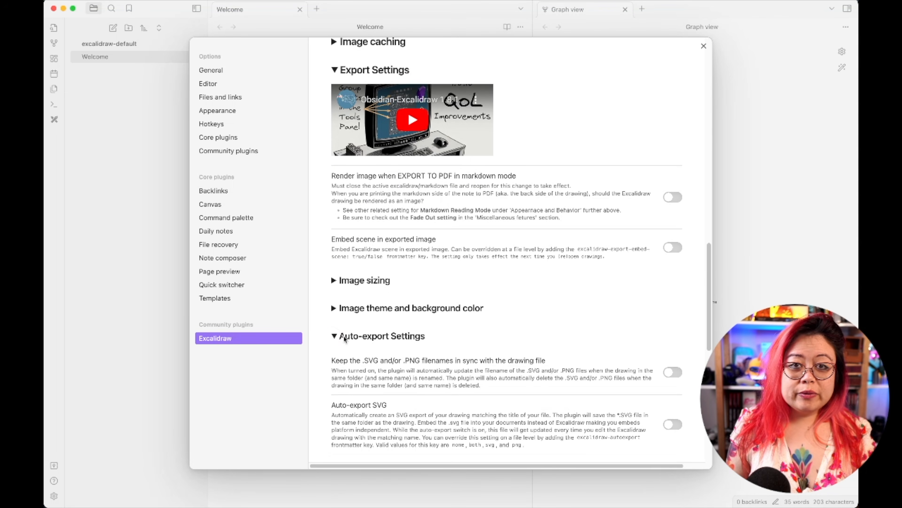
scroll(481, 335, "down", 5)
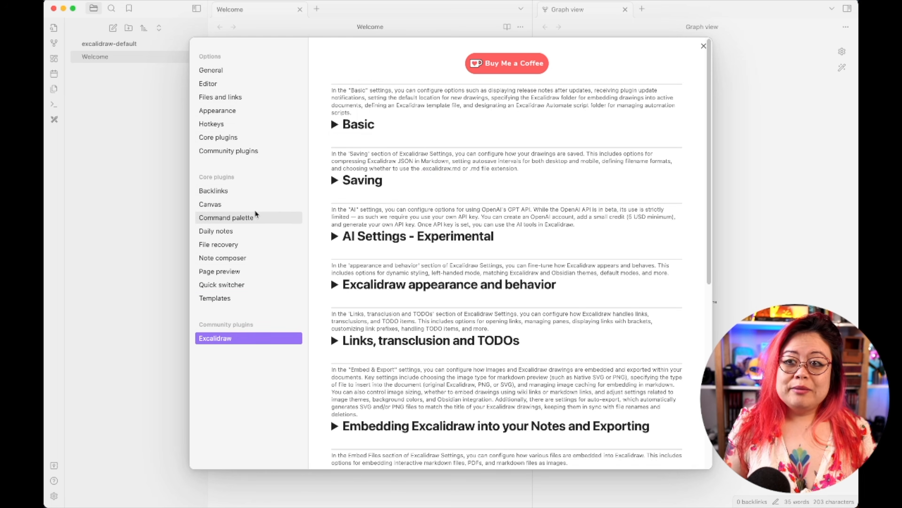
- Set the Templates core plugin's template folder location to "templates" and copy that folder name
left_click(218, 303)
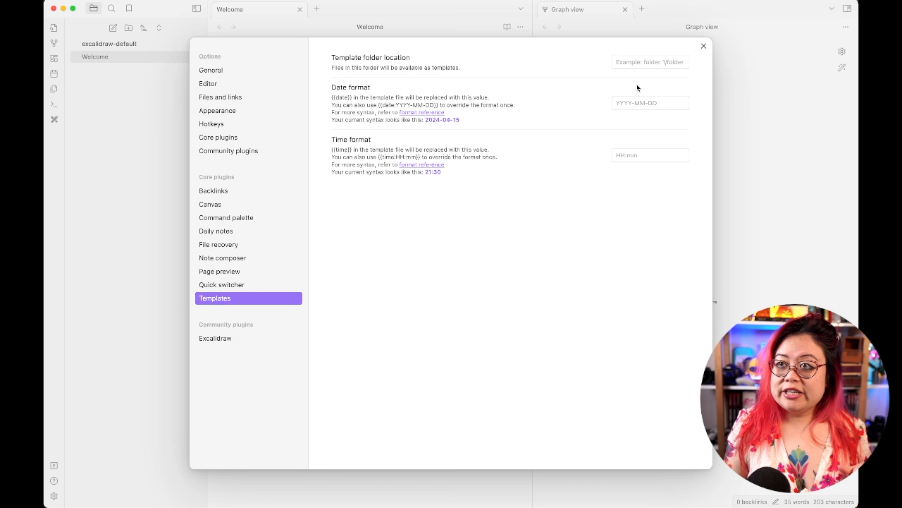
left_click(661, 62)
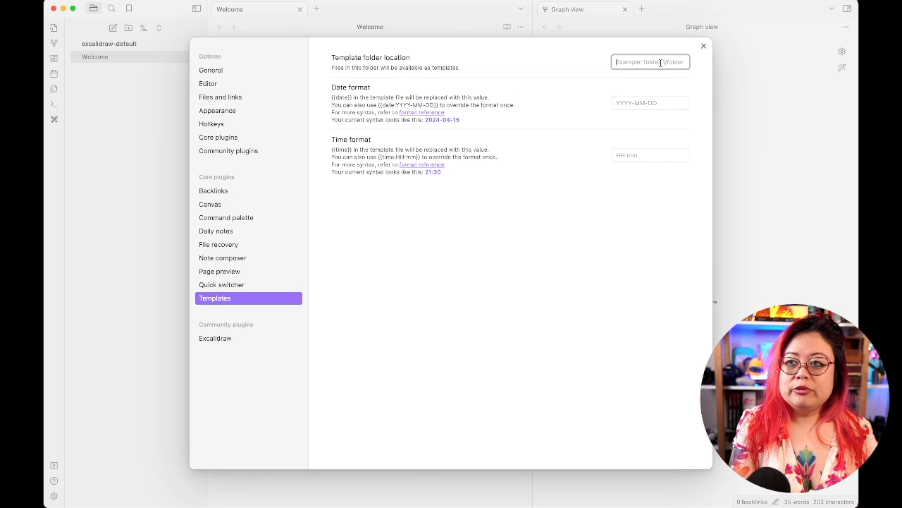
type("templates")
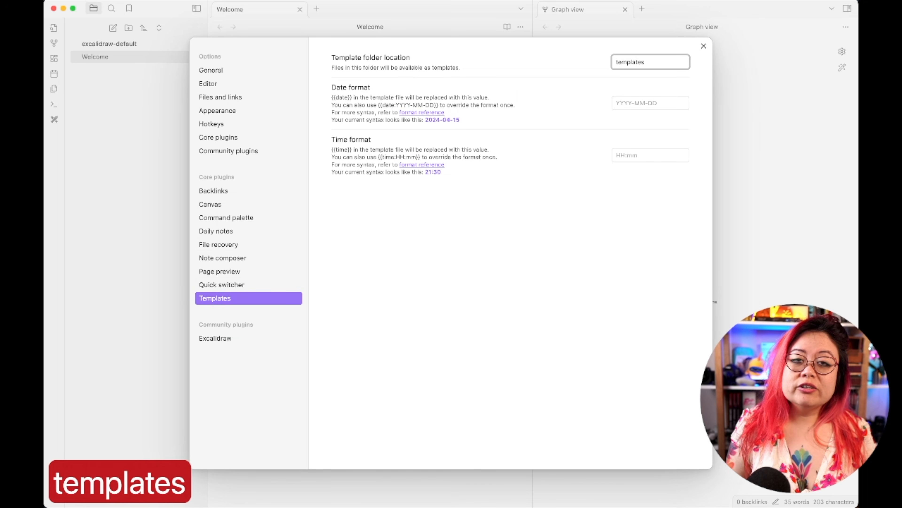
key("super+a")
key("super+c")
left_click(586, 232)
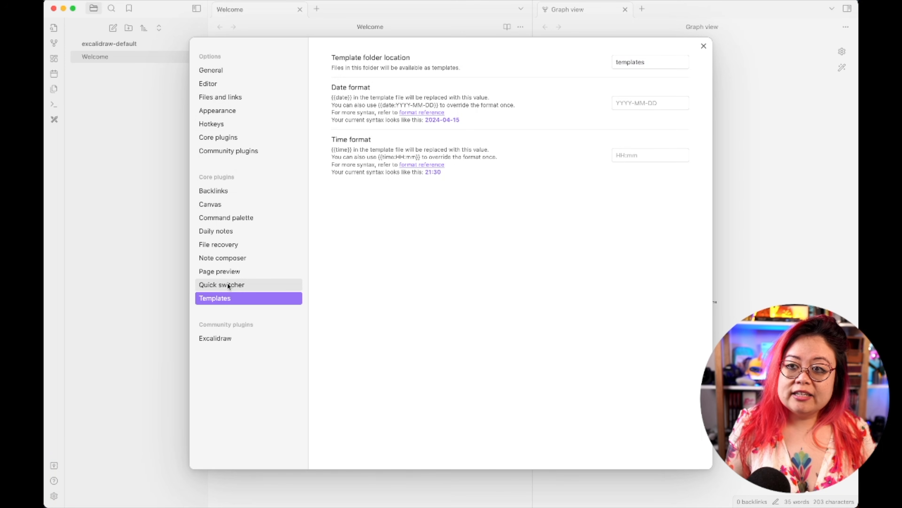
- Replace the Excalidraw template file or folder path in the Basic settings with "templates"
left_click(216, 340)
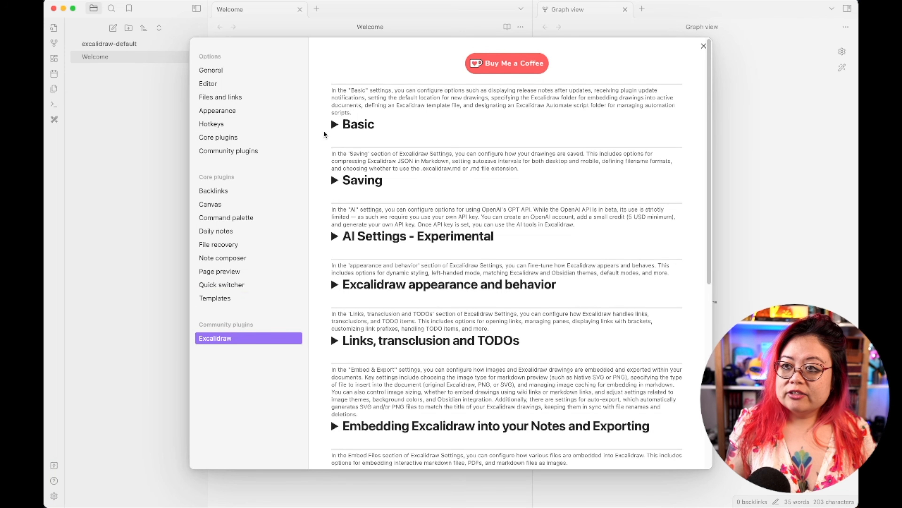
left_click(338, 123)
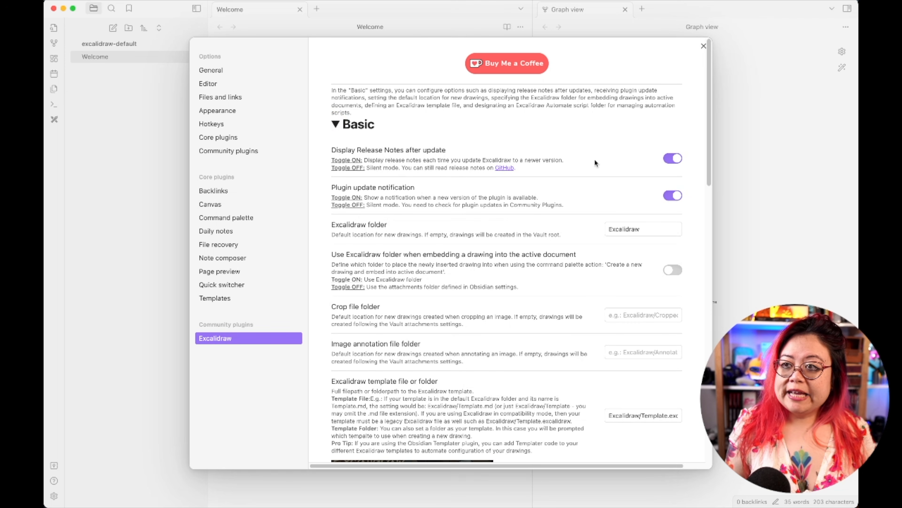
scroll(539, 302, "down", 5)
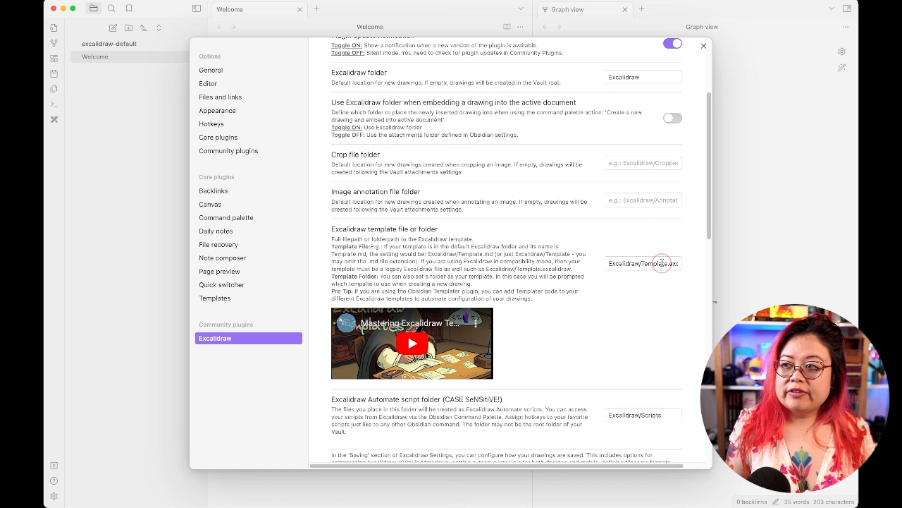
left_click(662, 263)
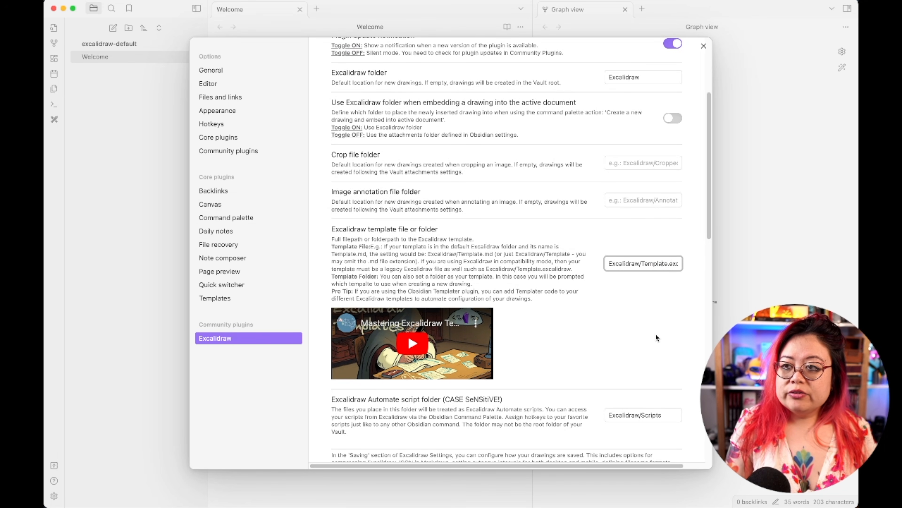
key("super+a")
key("super+v")
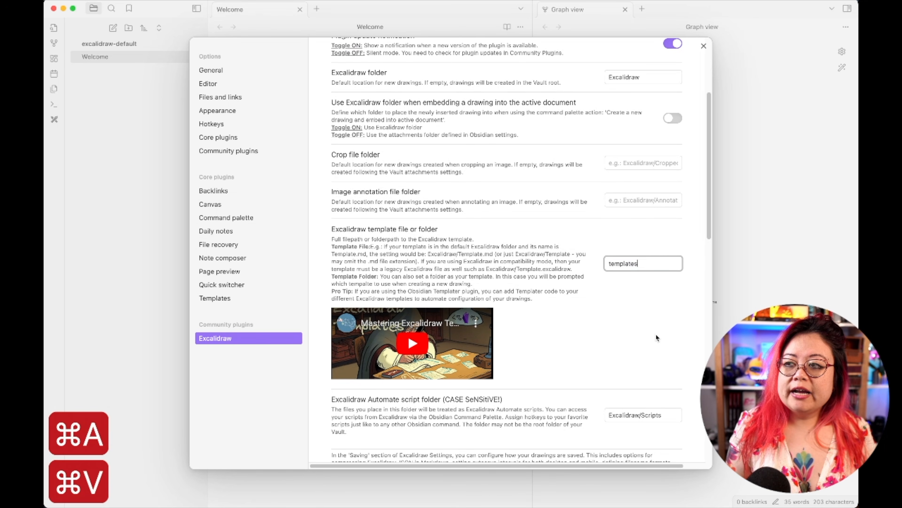
left_click(657, 337)
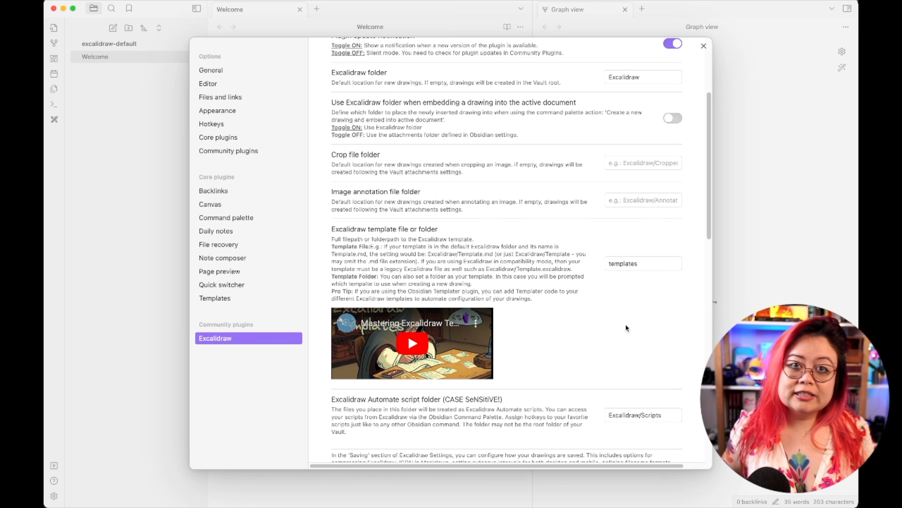
- Close the settings, the graph view and the Welcome note to leave an empty workspace
key("Escape")
key("Escape")
key("Escape")
key("Escape")
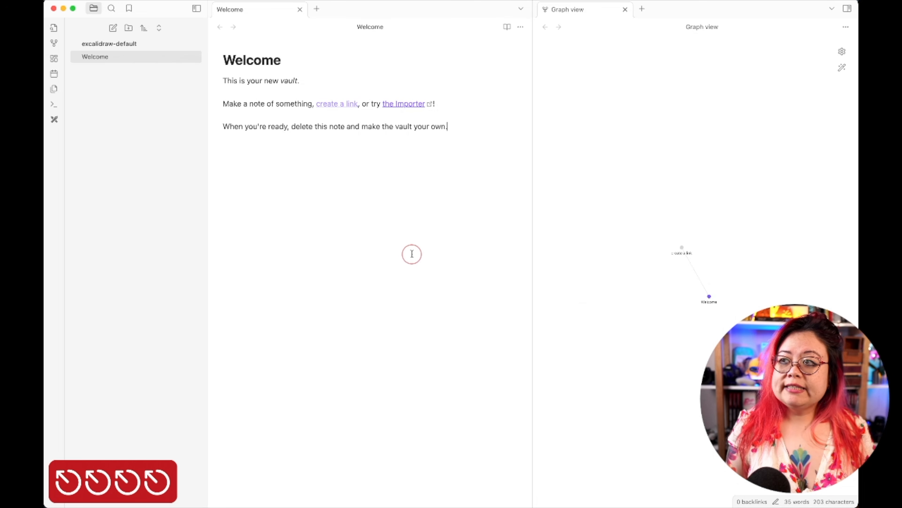
left_click(625, 10)
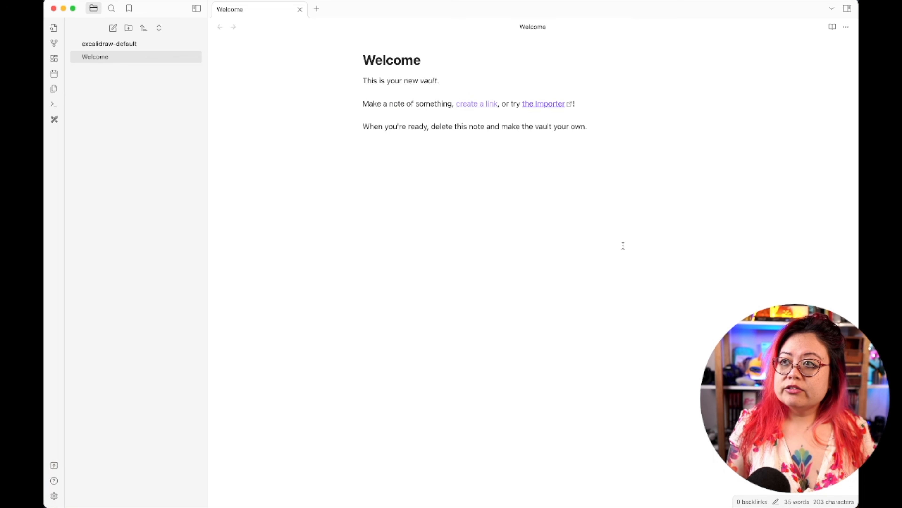
key("super+w")
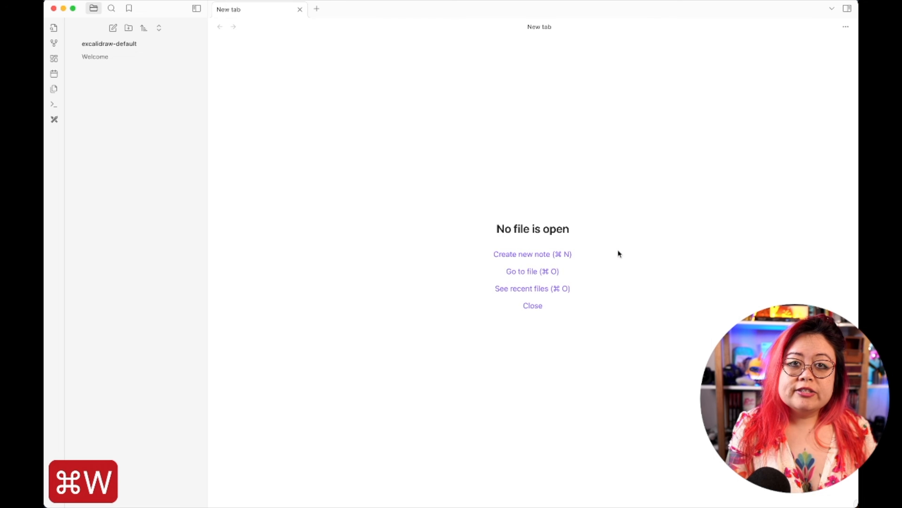
- Try to create a new Excalidraw drawing in the current active window
key("super+p")
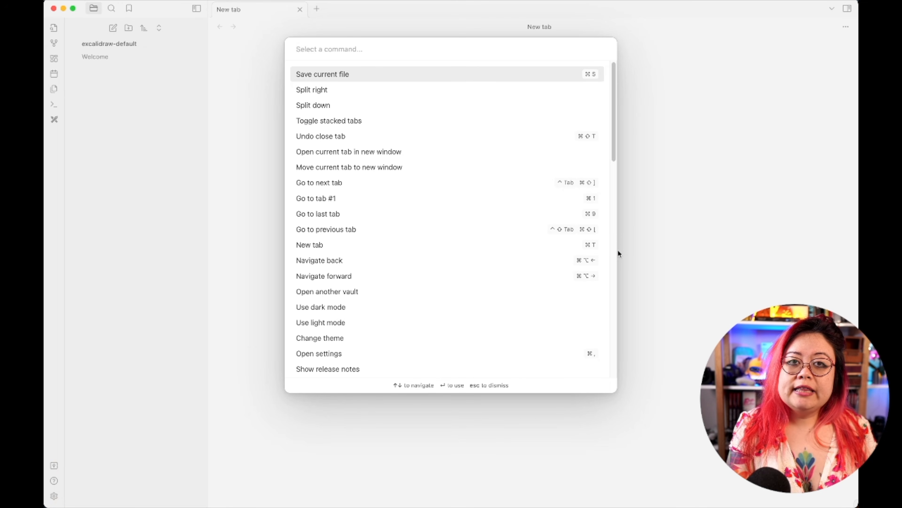
type("create new")
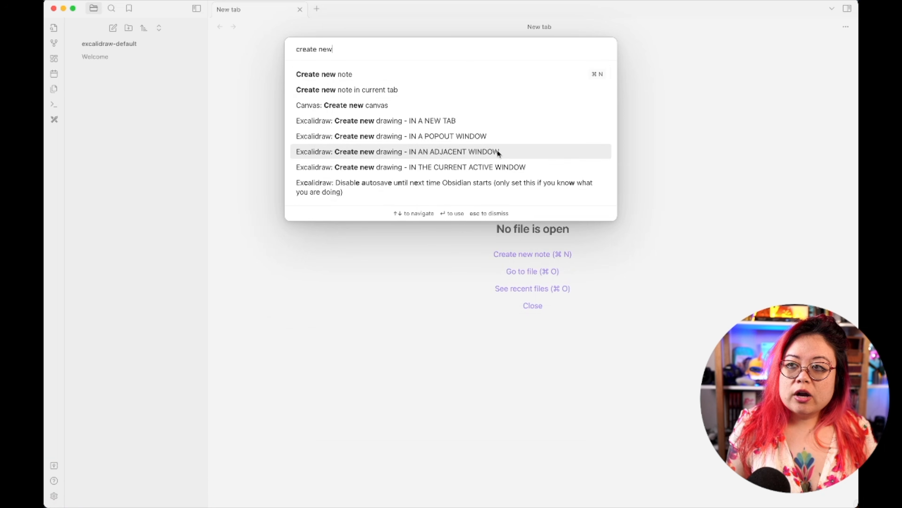
left_click(488, 168)
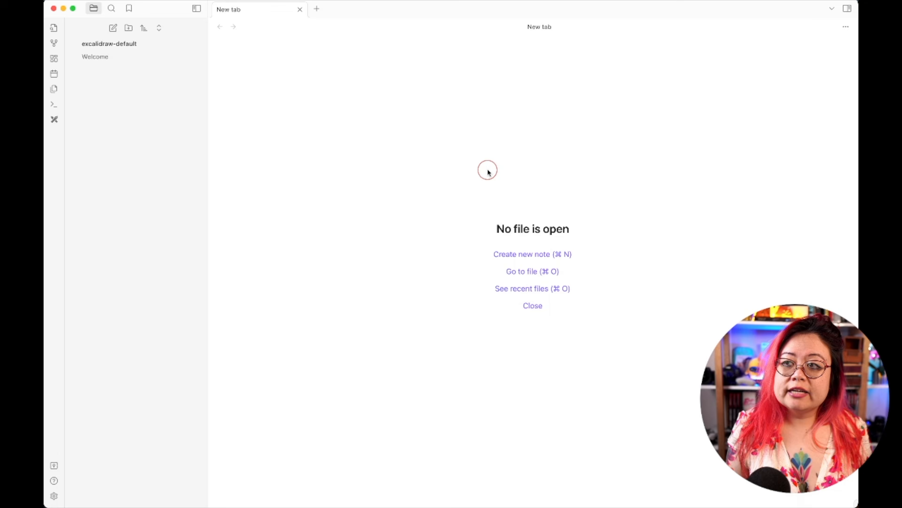
left_click(599, 203)
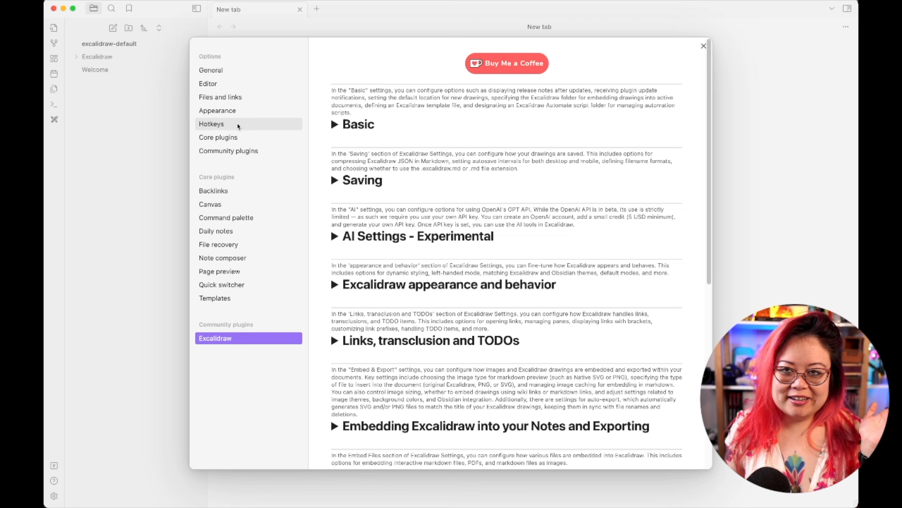
- Assign the hotkey Cmd+Option+E to "Excalidraw: Toggle between Excalidraw and Markdown mode" and close the settings
left_click(239, 128)
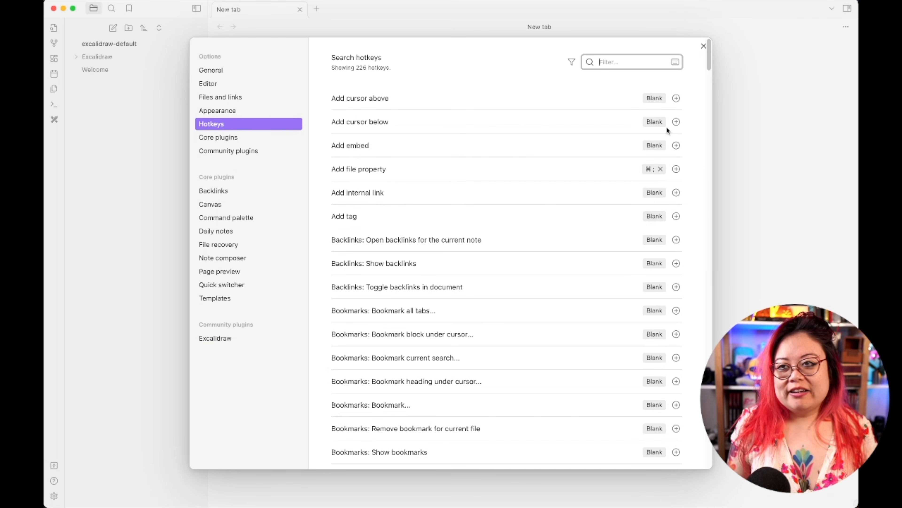
left_click(638, 64)
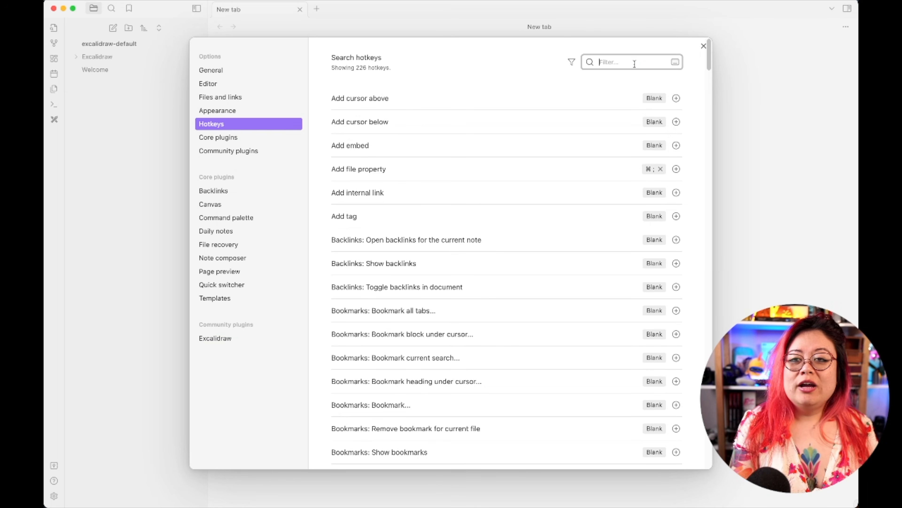
type("toggle")
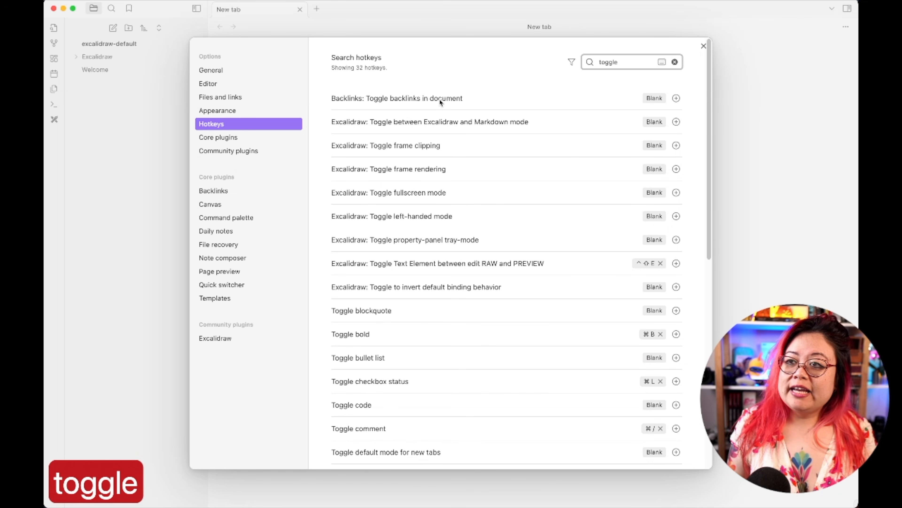
left_click(676, 122)
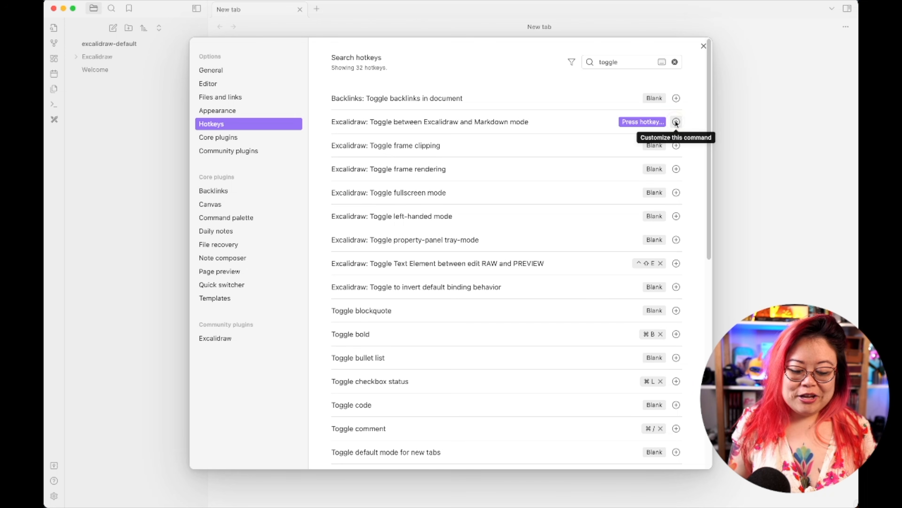
key("alt+super+e")
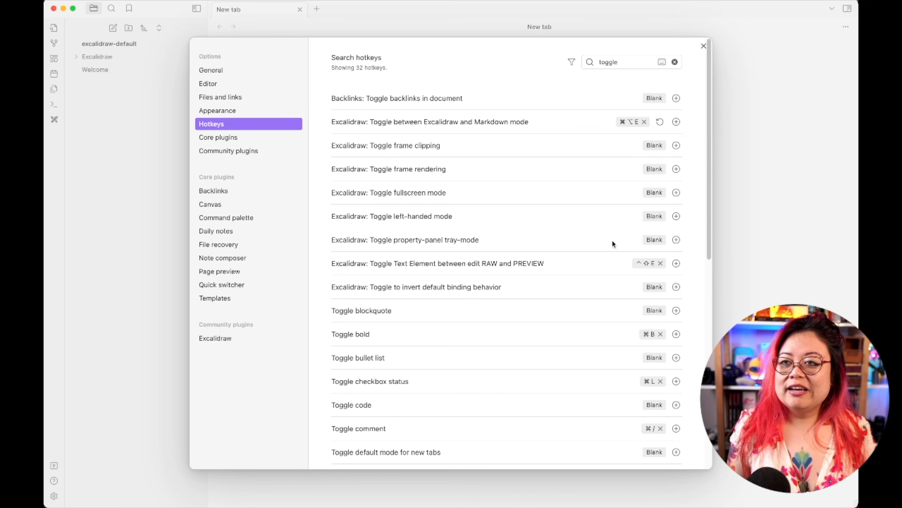
key("Escape")
key("Escape")
key("Escape")
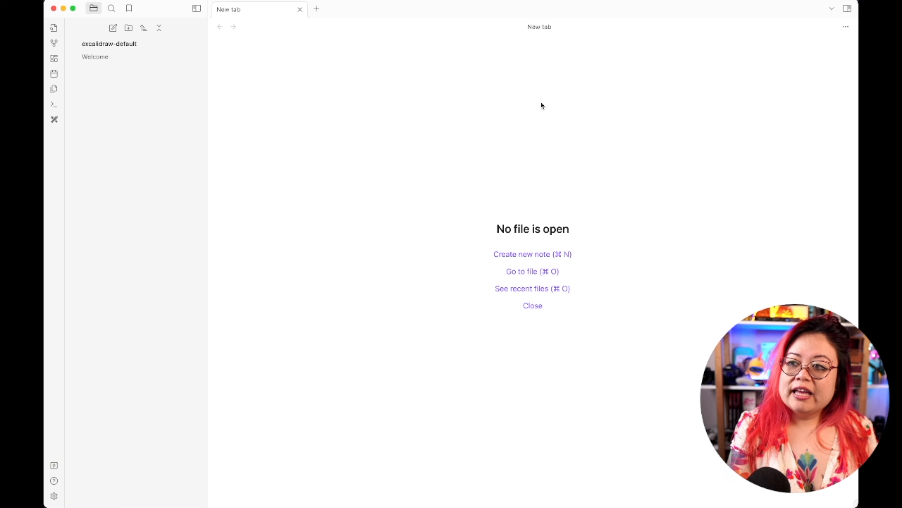
- Create a new Excalidraw drawing in the current active window using the drawing creation command
key("super+p")
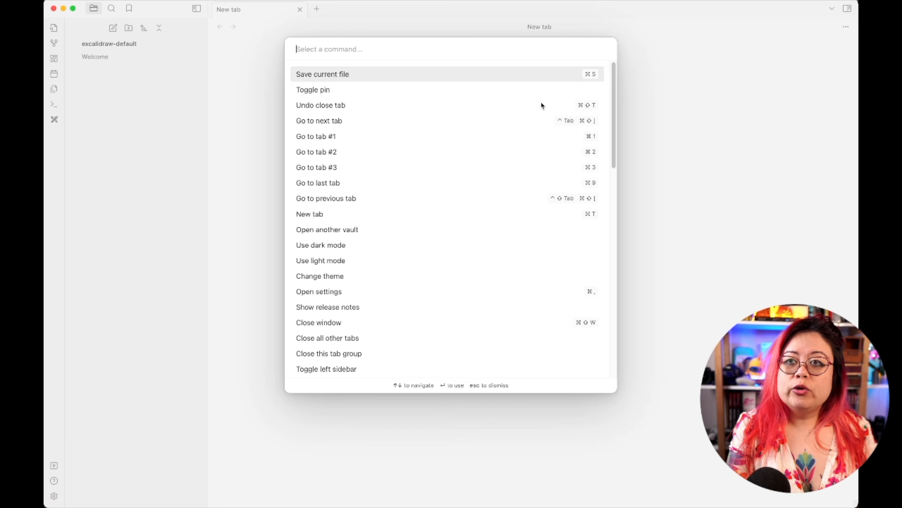
type("create new dr")
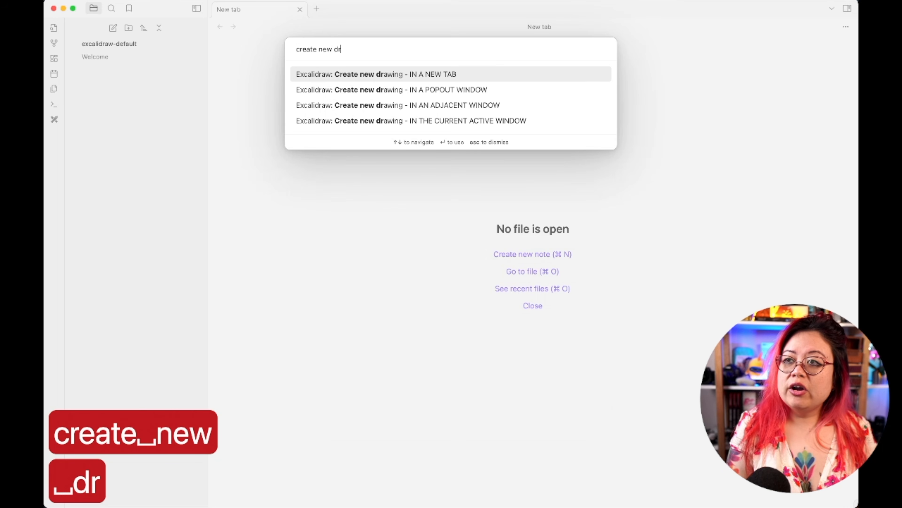
left_click(388, 123)
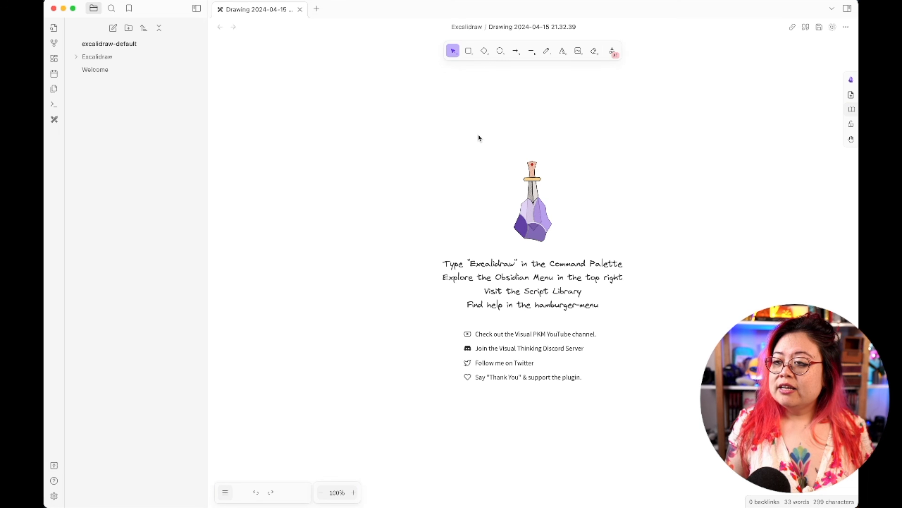
left_click(678, 138)
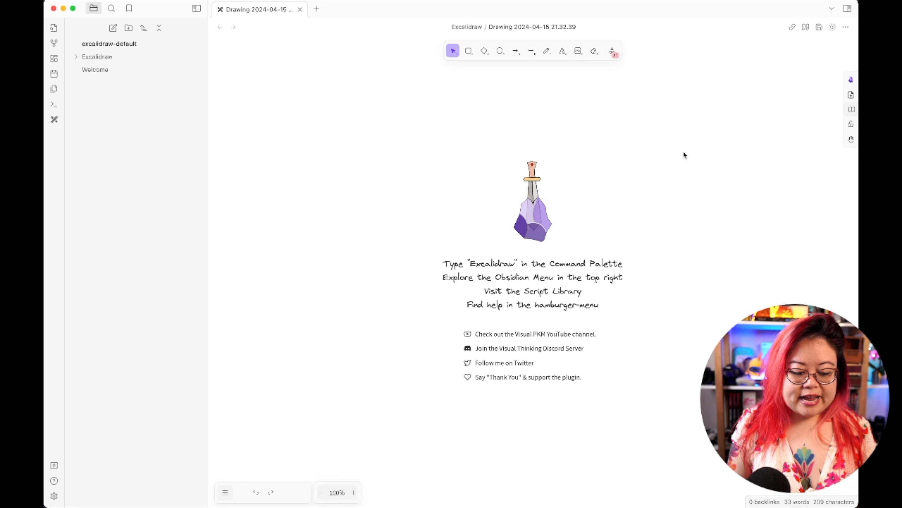
- View the drawing in Markdown mode, return to Excalidraw mode, and look up the available toggle commands
key("alt+super+e")
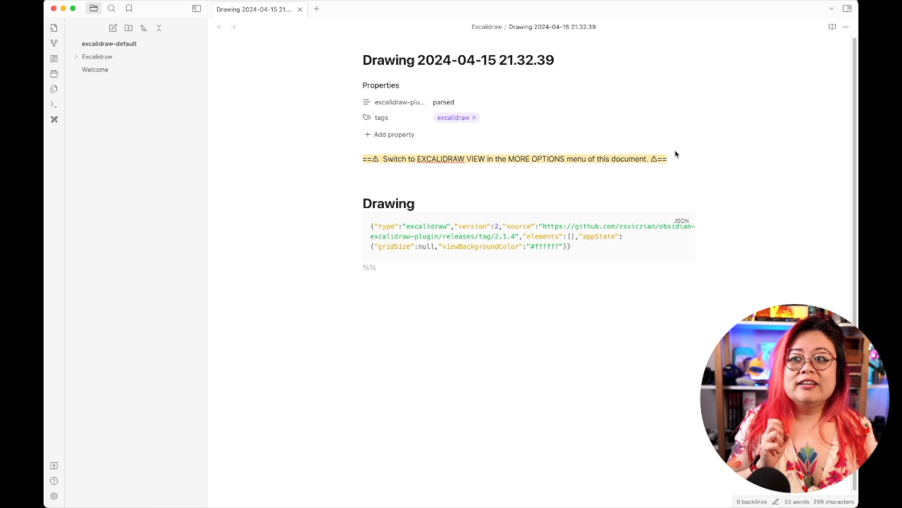
key("alt+super+e")
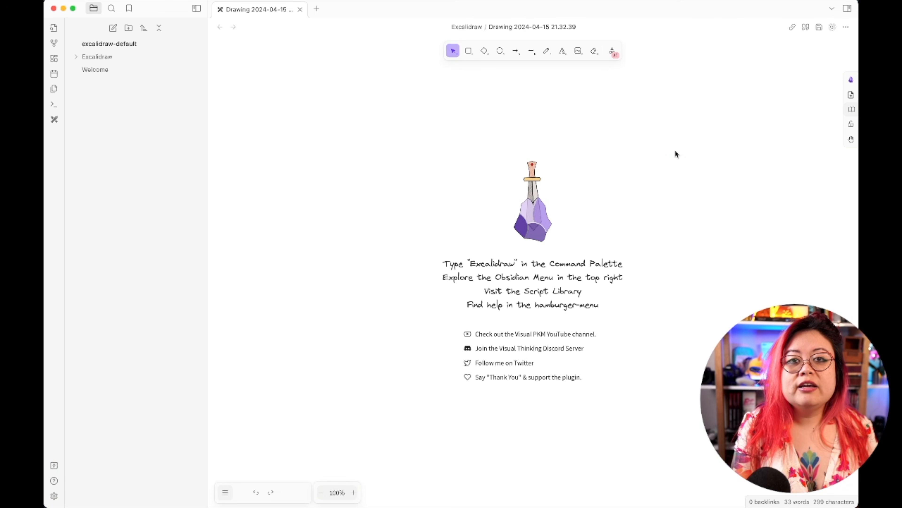
key("super+p")
type("toggle")
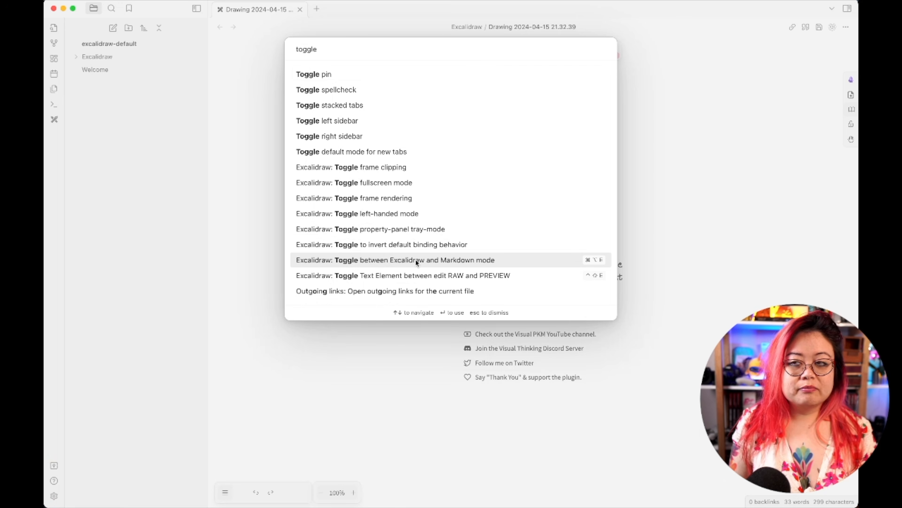
key("Escape")
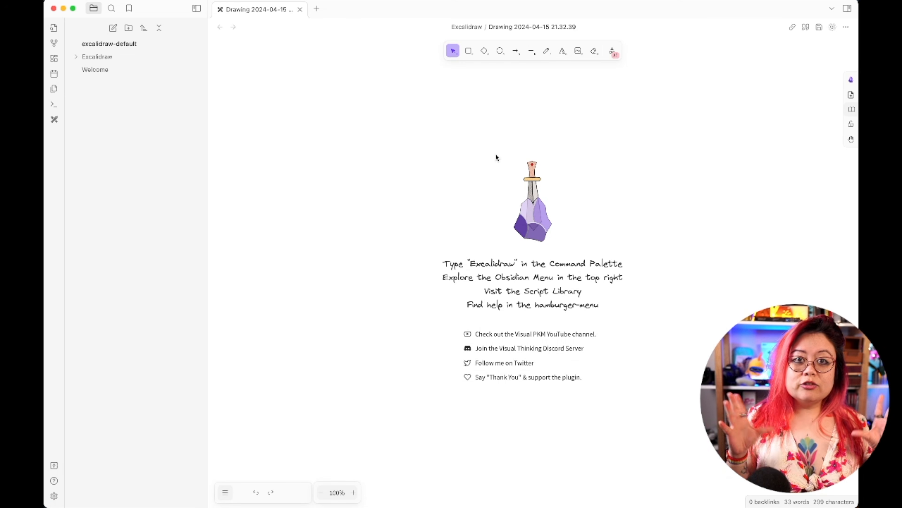
- Switch the drawing to Markdown mode and rename its file to "New note"
key("alt+super+e")
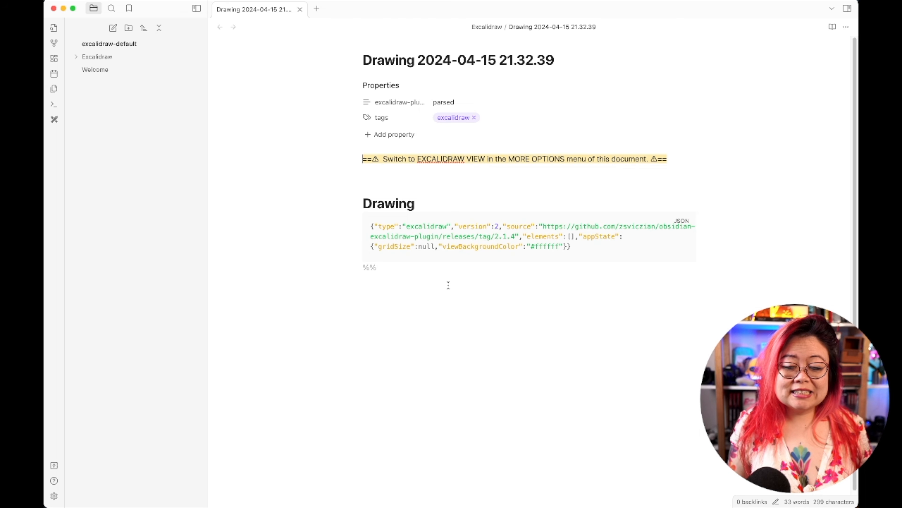
right_click(274, 9)
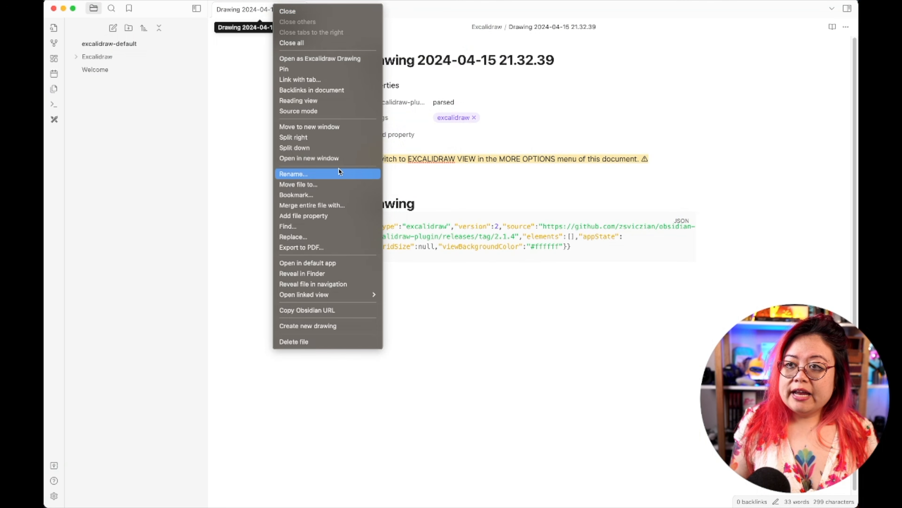
left_click(339, 172)
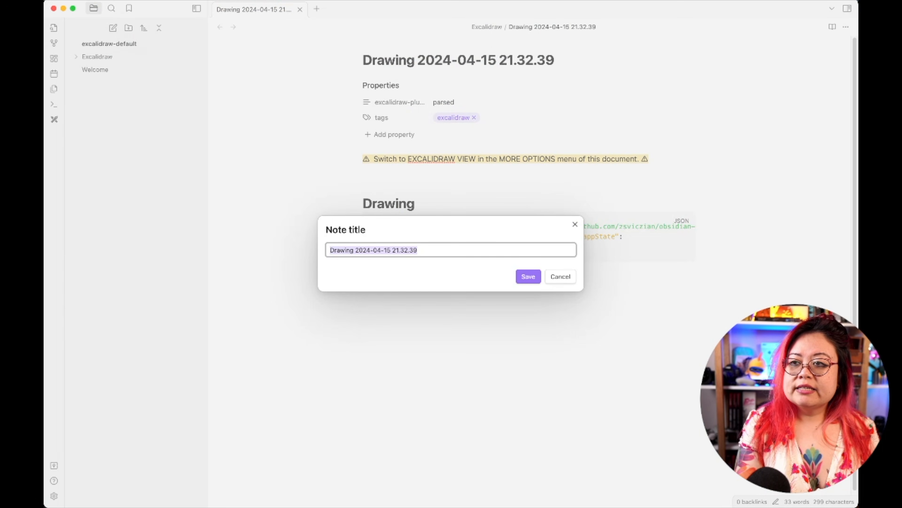
type("New note")
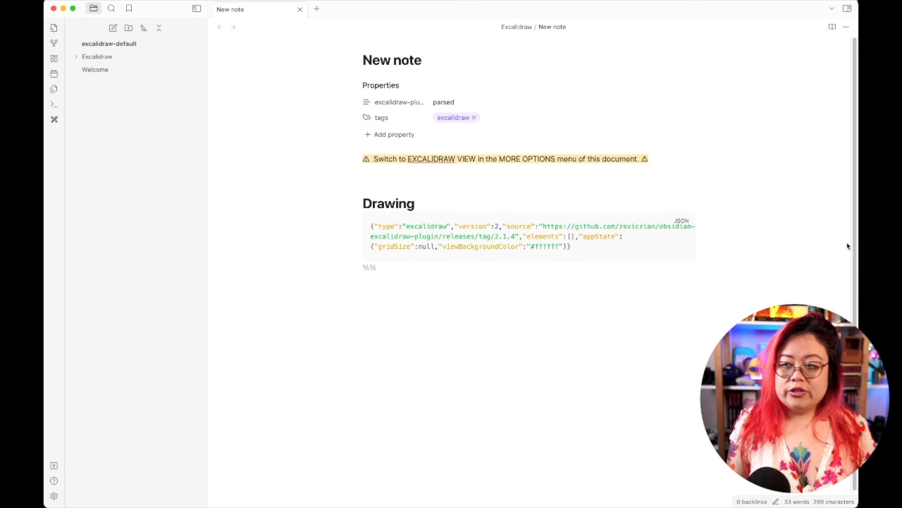
- Return "New note" to Excalidraw mode, close it, and reopen it from the Excalidraw folder
key("alt+super+e")
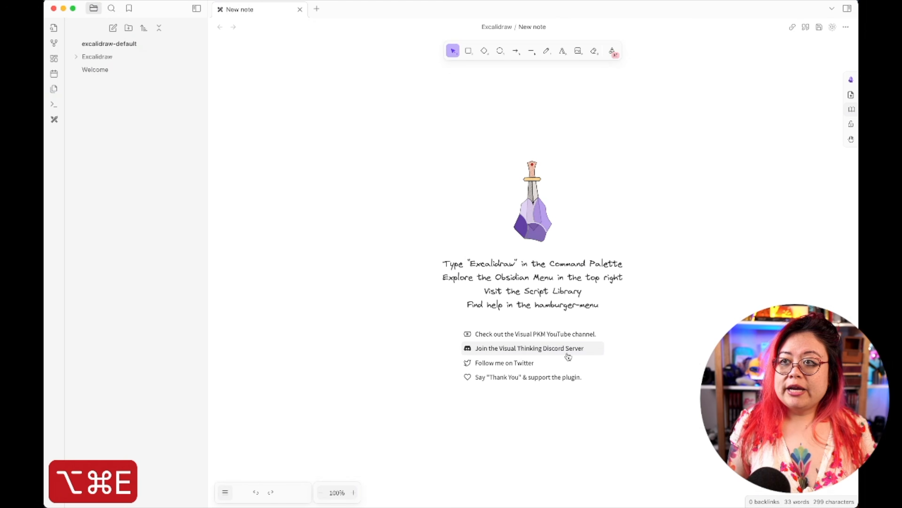
key("super+w")
left_click(117, 56)
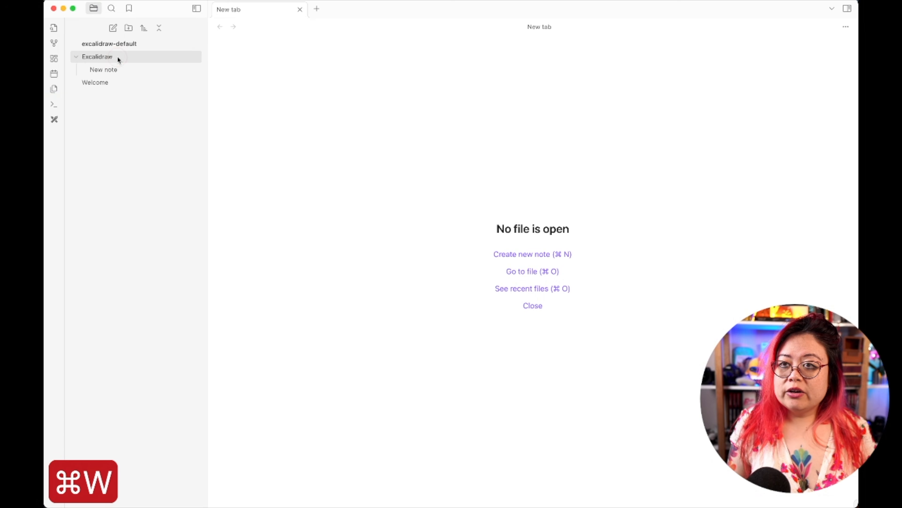
left_click(115, 69)
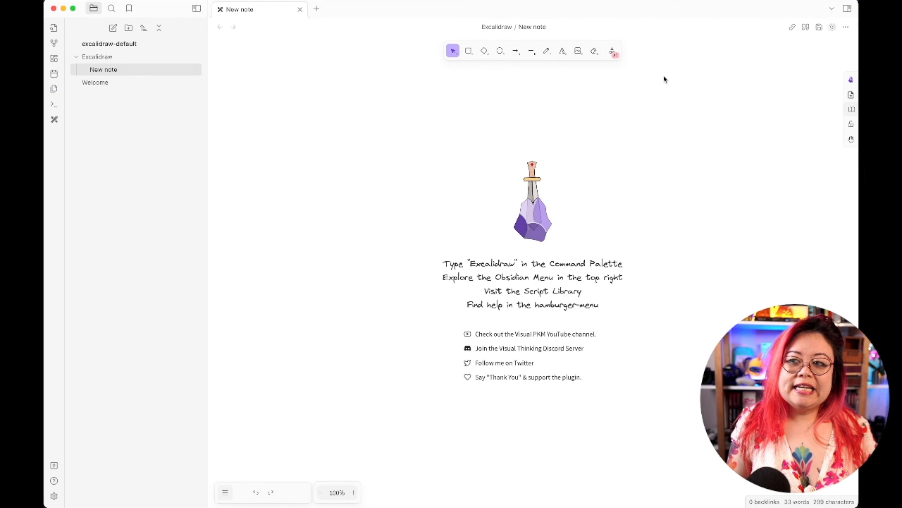
- Draw a rounded rectangle about 468 by 390 units in the middle of the blank canvas, and deselect it
key("r")
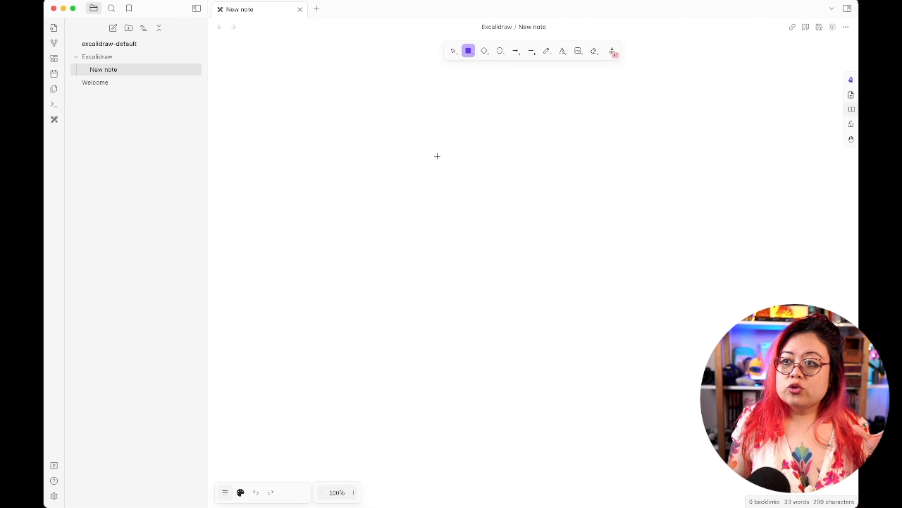
mouse_move(419, 127)
left_mouse_down()
mouse_move(479, 196)
mouse_move(643, 316)
left_mouse_up()
left_click(674, 279)
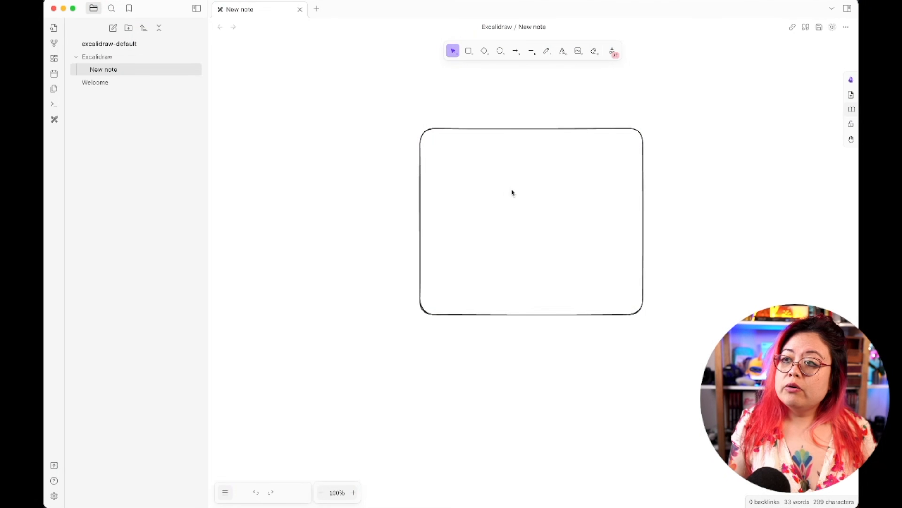
- Switch the drawing to Markdown mode and add an enabled excalidraw-open-md checkbox property
key("alt+super+e")
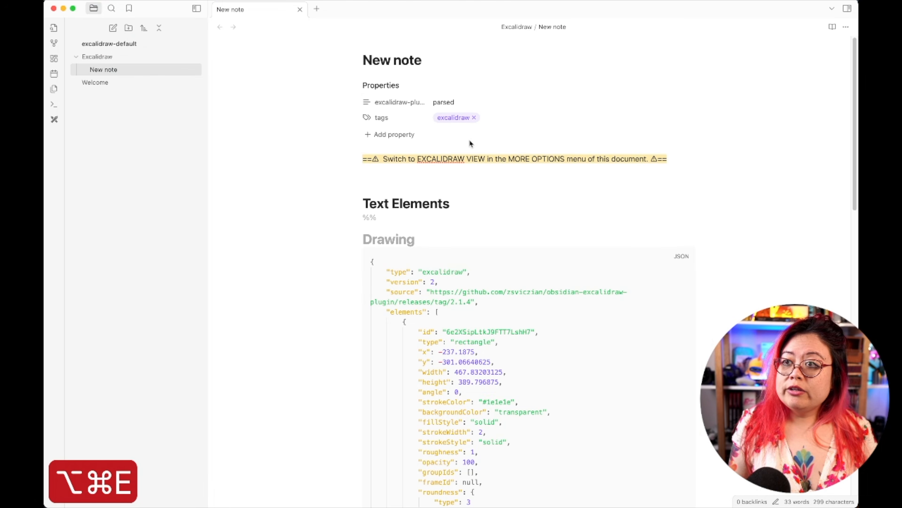
left_click(383, 138)
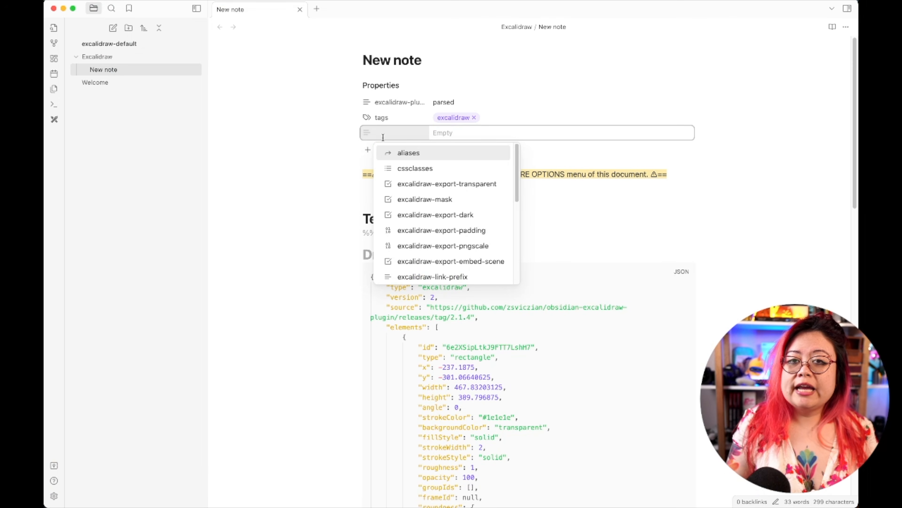
type("excal")
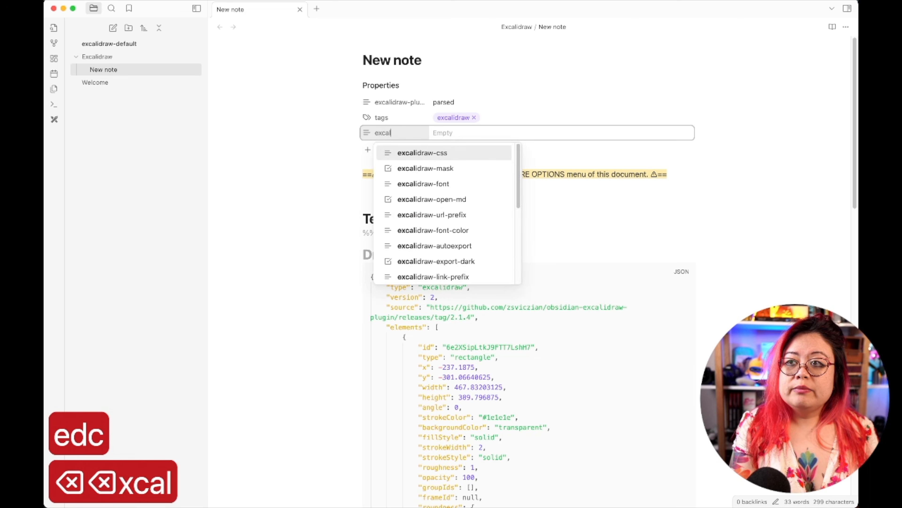
type("idra")
key("BackSpace")
type("idraw-")
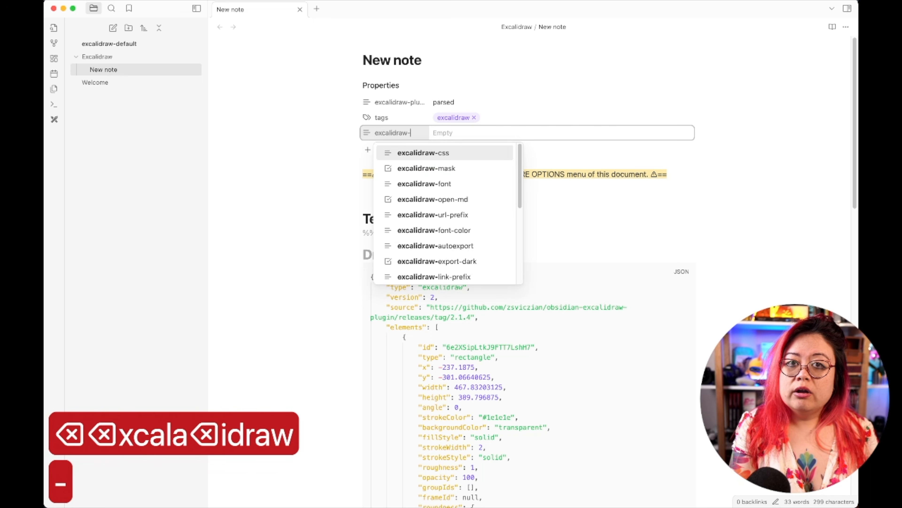
type("open-md")
key("Tab")
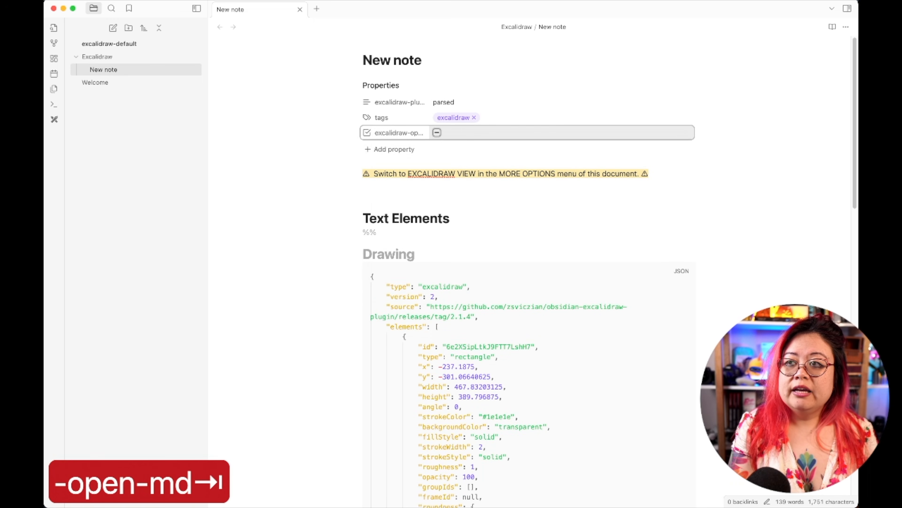
key("space")
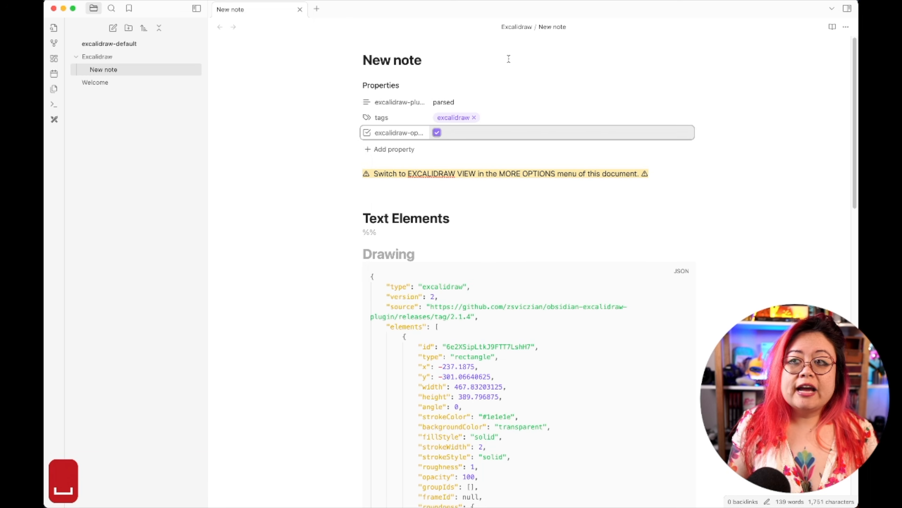
- Toggle the note's source mode to check its raw Markdown
key("alt+super+s")
key("super+p")
type("source")
key("Return")
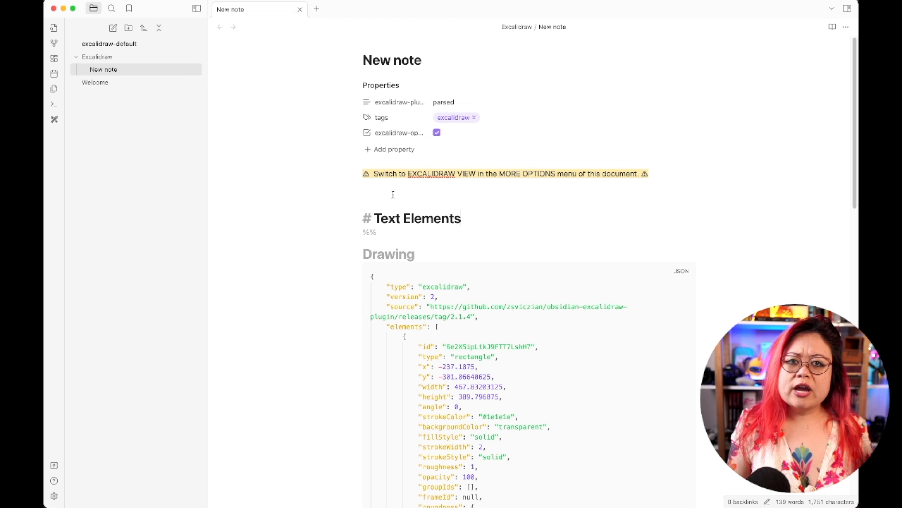
- Replace the highlighted "Switch to EXCALIDRAW VIEW" warning line with the linked heading "# [[{{title}}]]"
left_click_drag(393, 194, 340, 178)
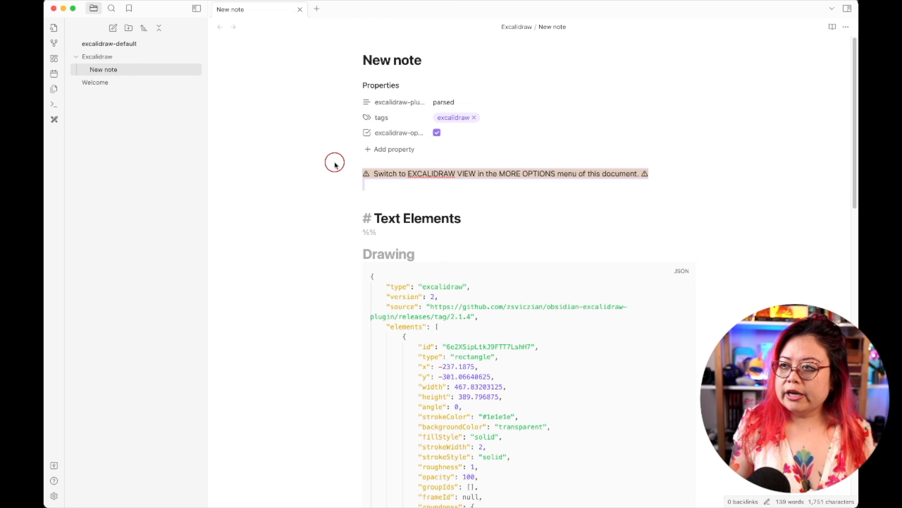
left_click(336, 164)
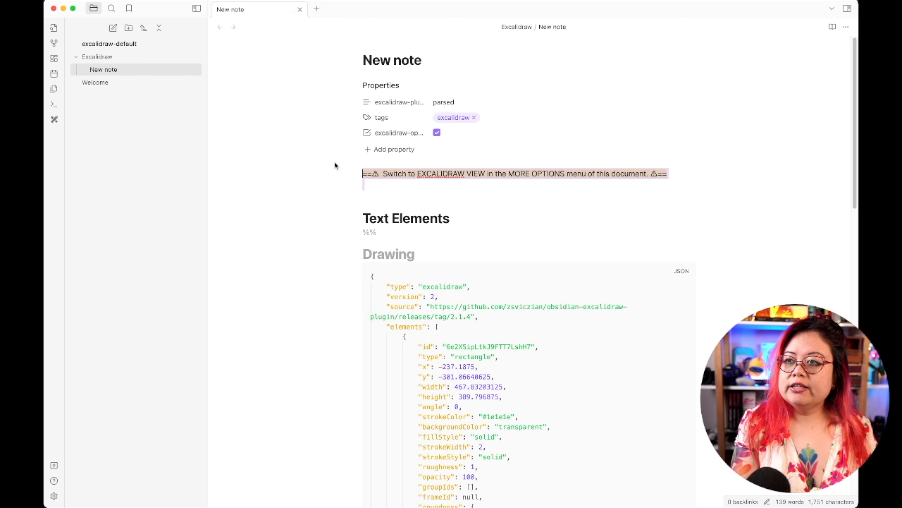
key("BackSpace")
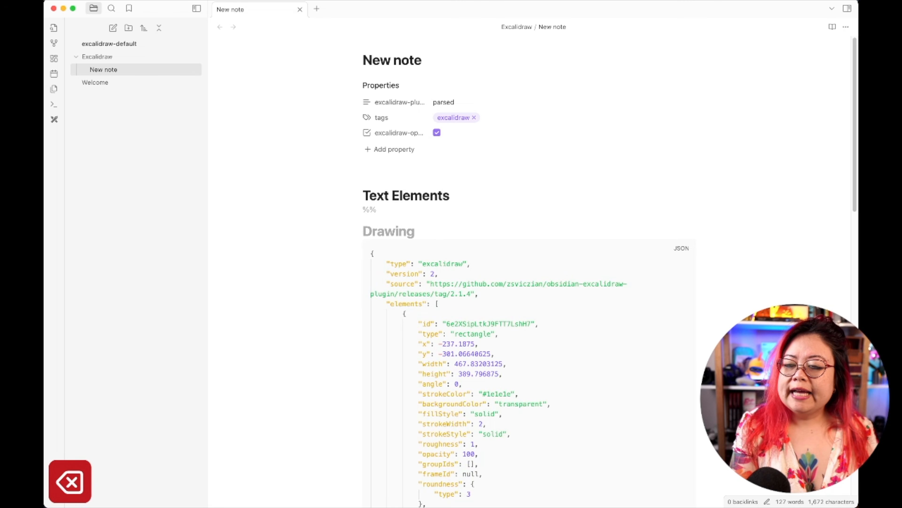
type("#")
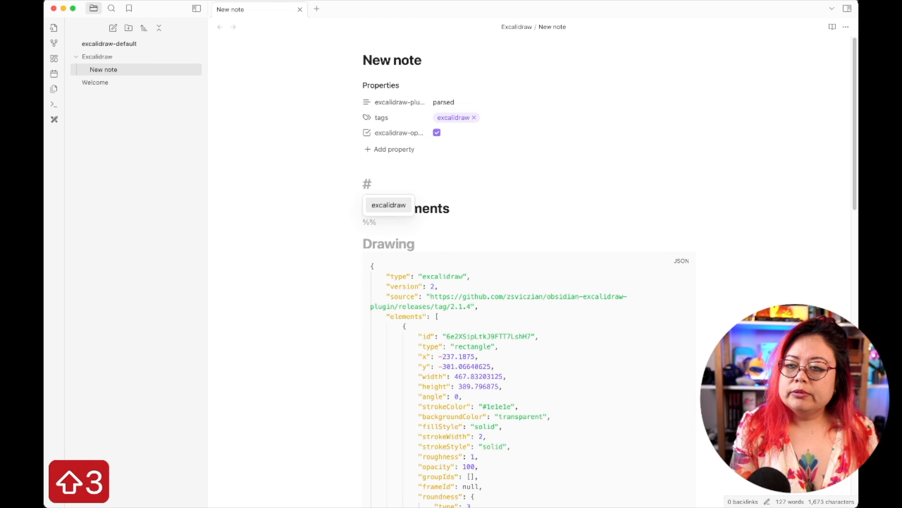
type(" [[N")
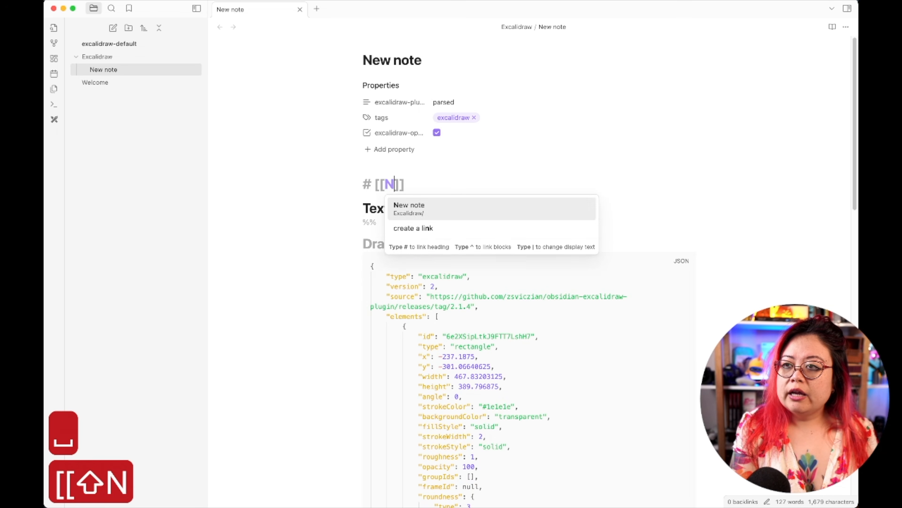
key("BackSpace")
type("{{title")
key("Escape")
key("super+Right")
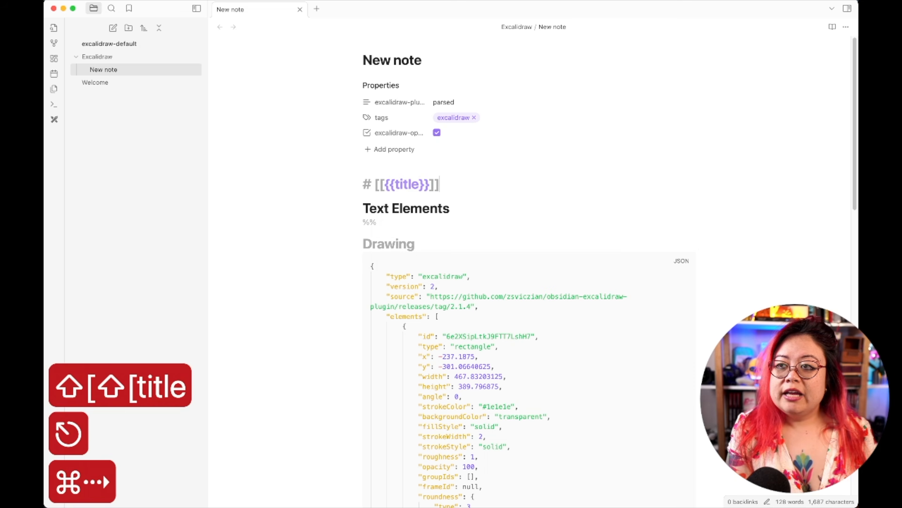
- Embed "![[{{title}}.svg]]" below the title heading, leaving a blank line before the Text Elements heading
key("Return")
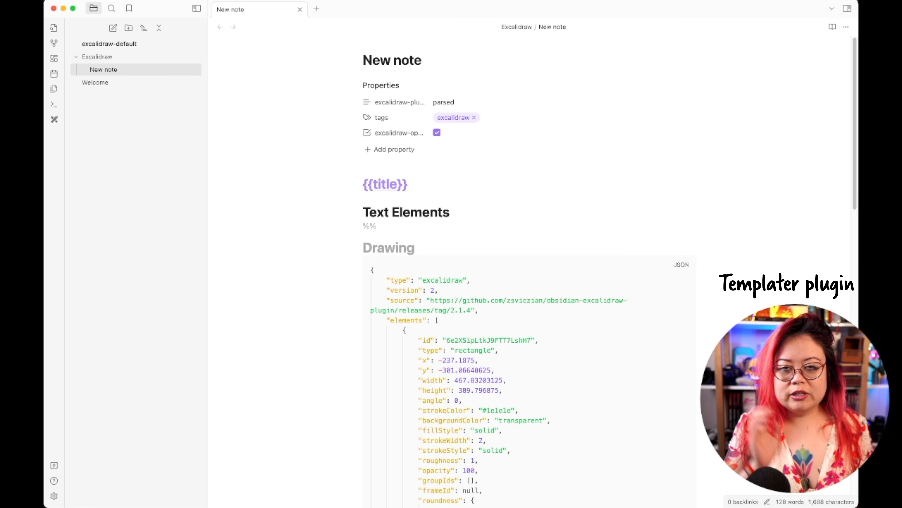
key("Return")
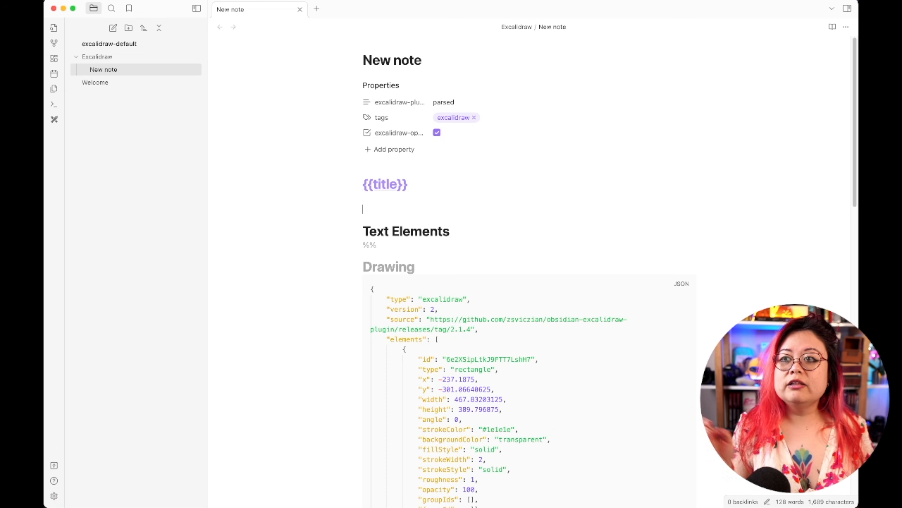
key("Up")
key("Up")
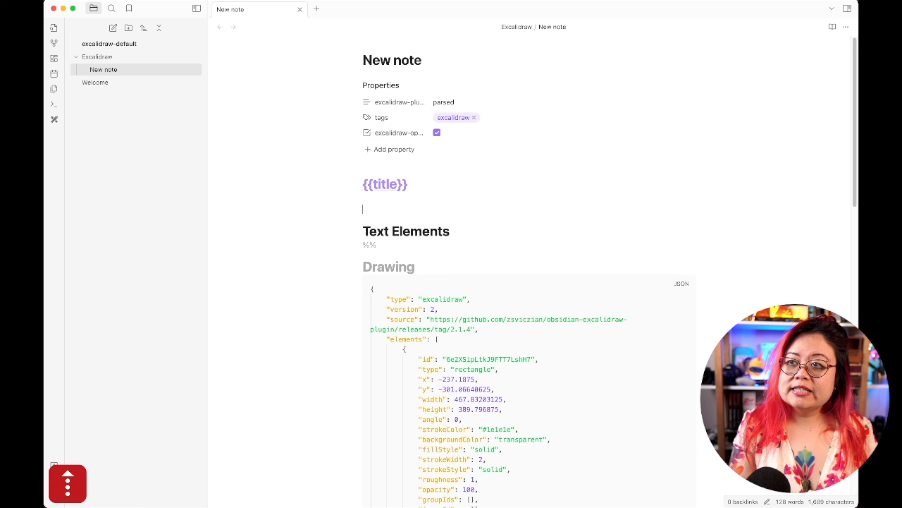
key("Down")
key("Return")
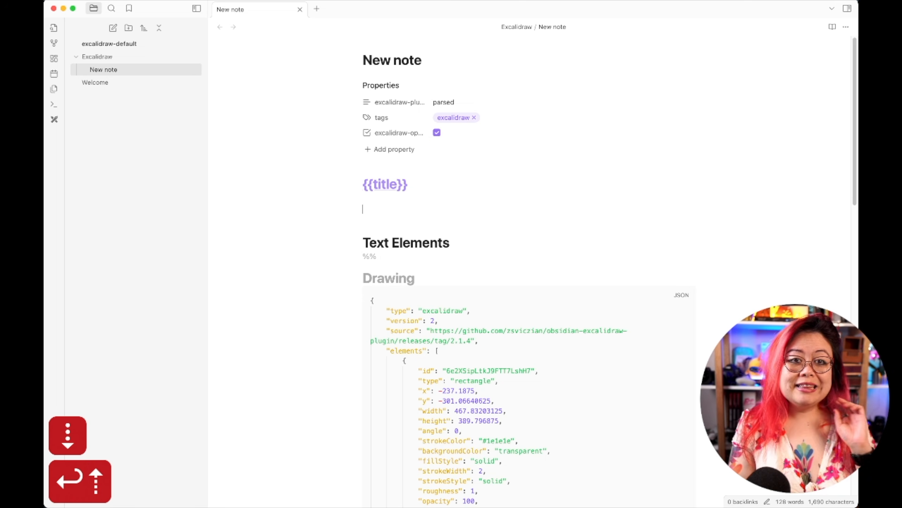
key("Up")
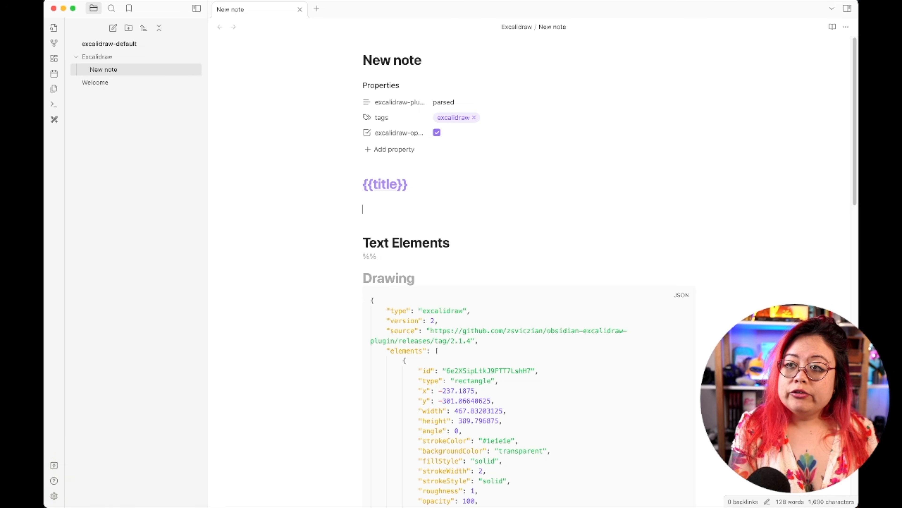
type("![[")
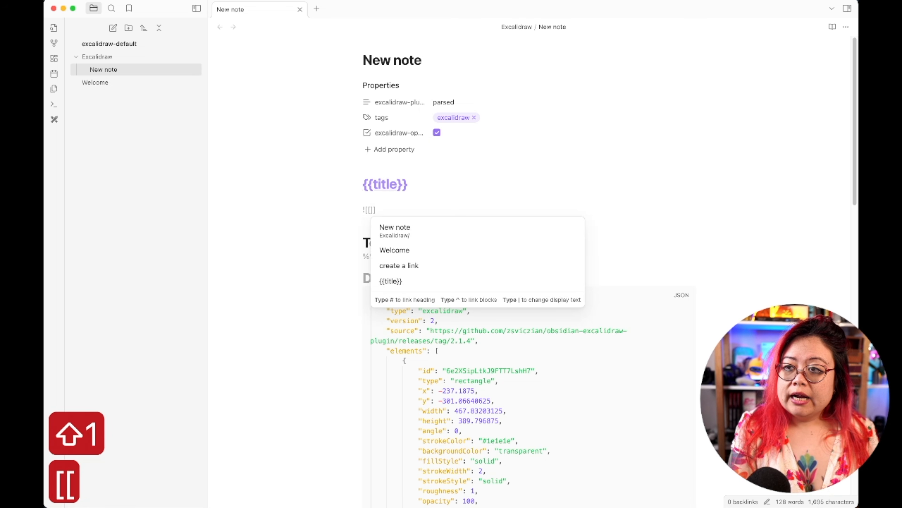
type("{{title")
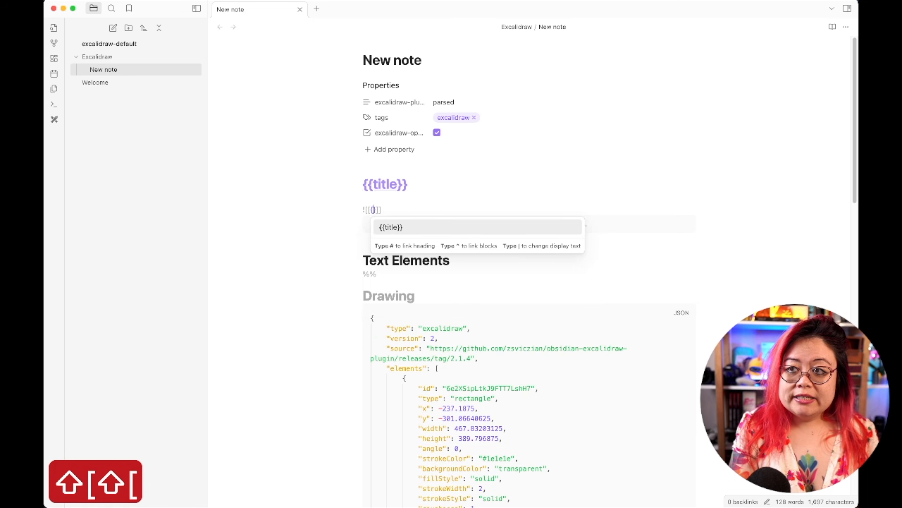
key("Right")
key("Right")
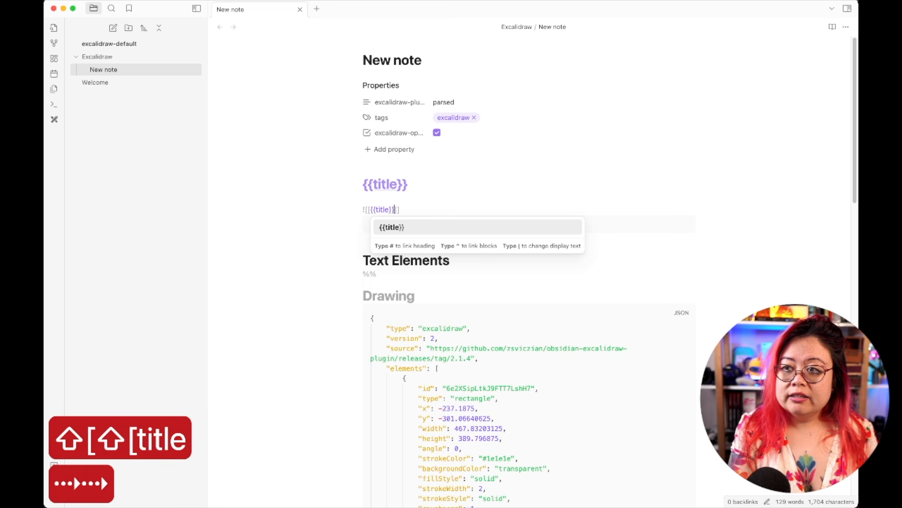
type(".svg")
key("Escape")
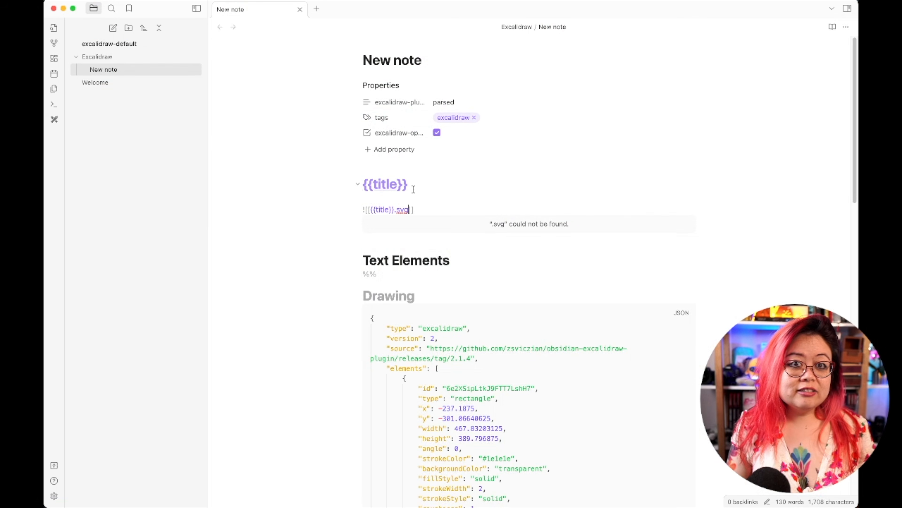
left_click(429, 238)
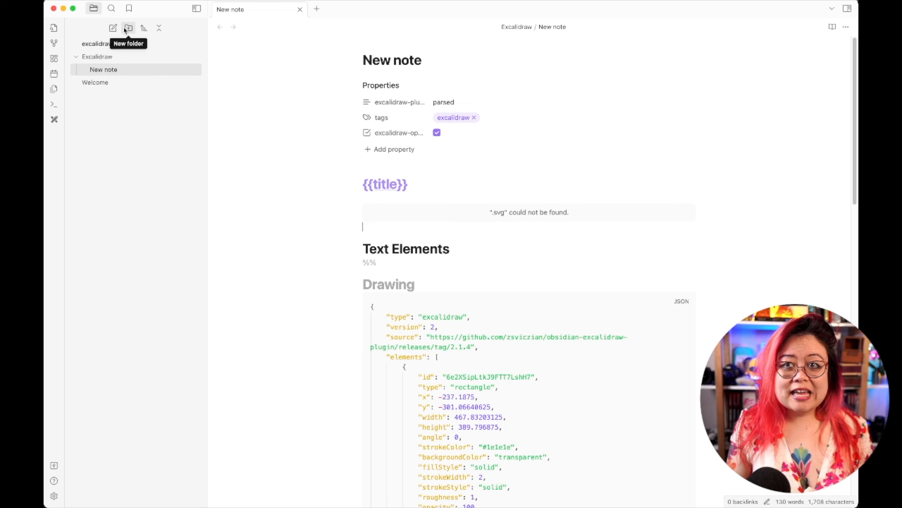
- Create a folder named "templates", move "New note" into it, and expand the folder
left_click(128, 32)
type("templates")
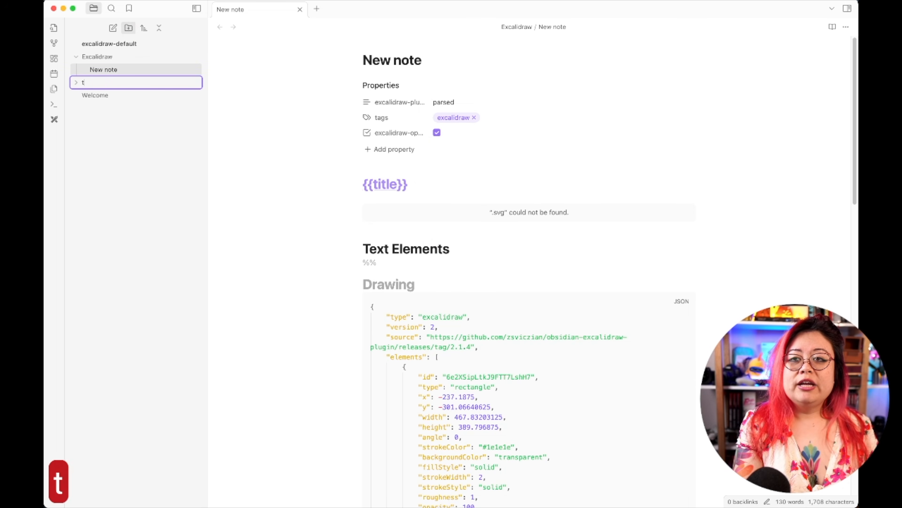
key("Return")
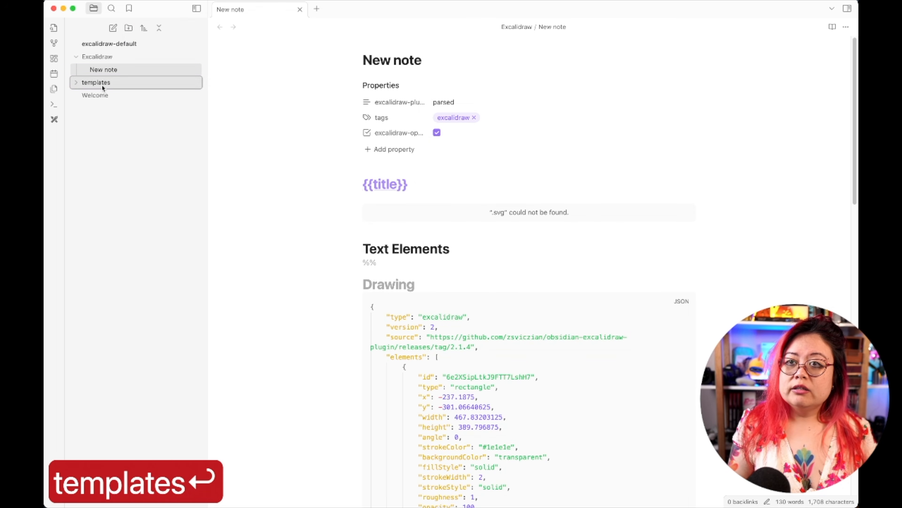
mouse_move(104, 73)
left_mouse_down()
mouse_move(103, 87)
mouse_move(111, 87)
left_mouse_up()
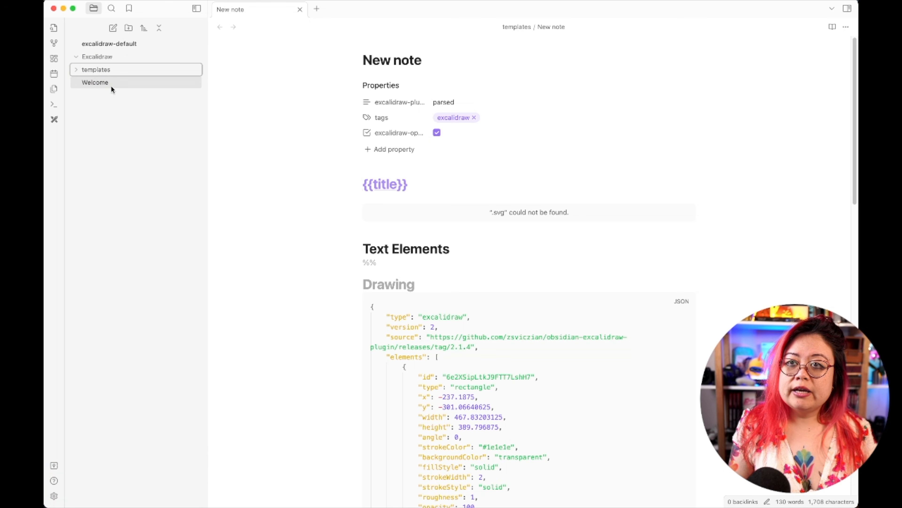
left_click(98, 70)
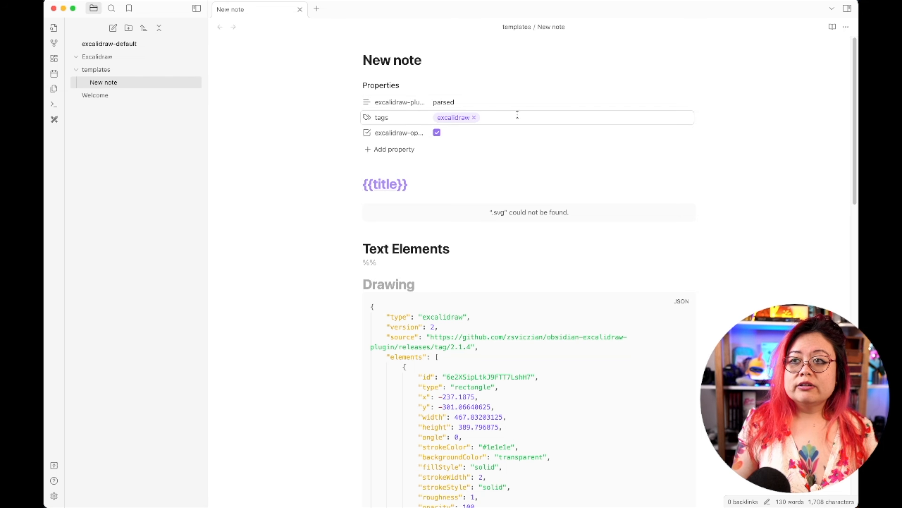
- Close the template, create a new untitled note, and insert the "New note" template into its body
key("super+w")
key("super+n")
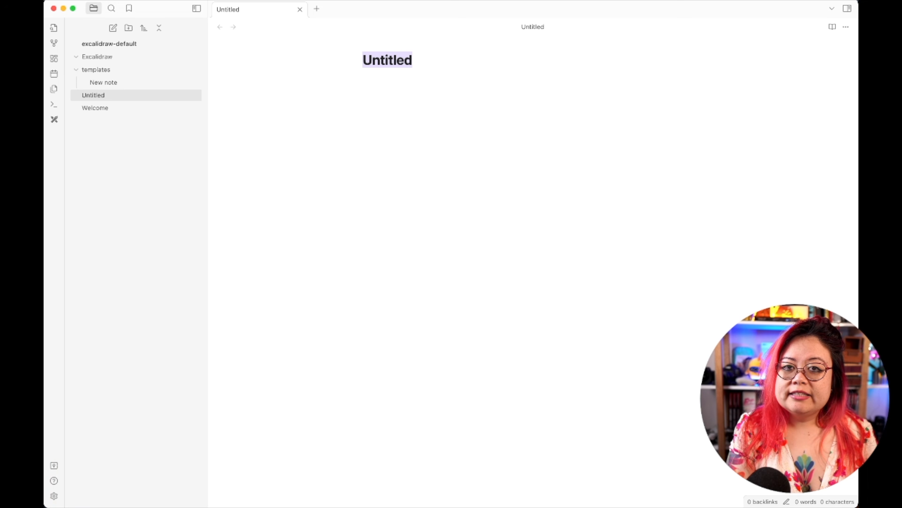
left_click(512, 206)
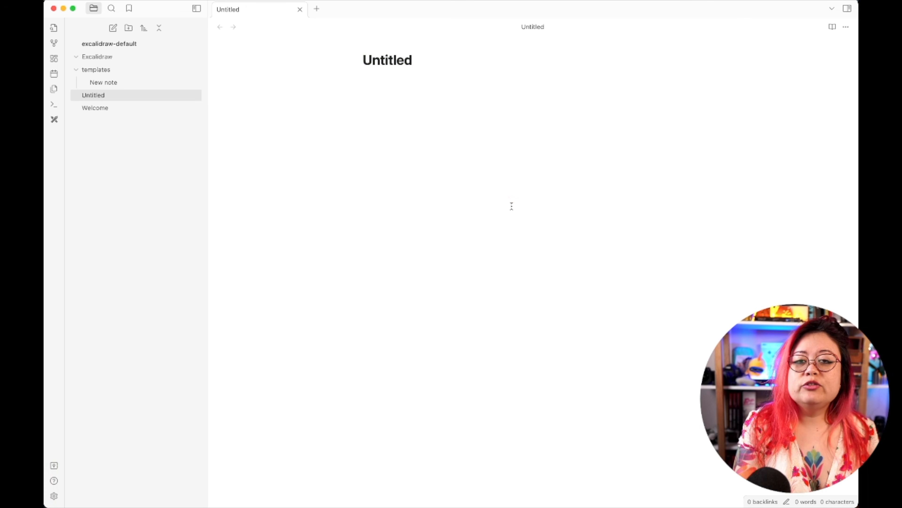
key("super+p")
type("insert templ")
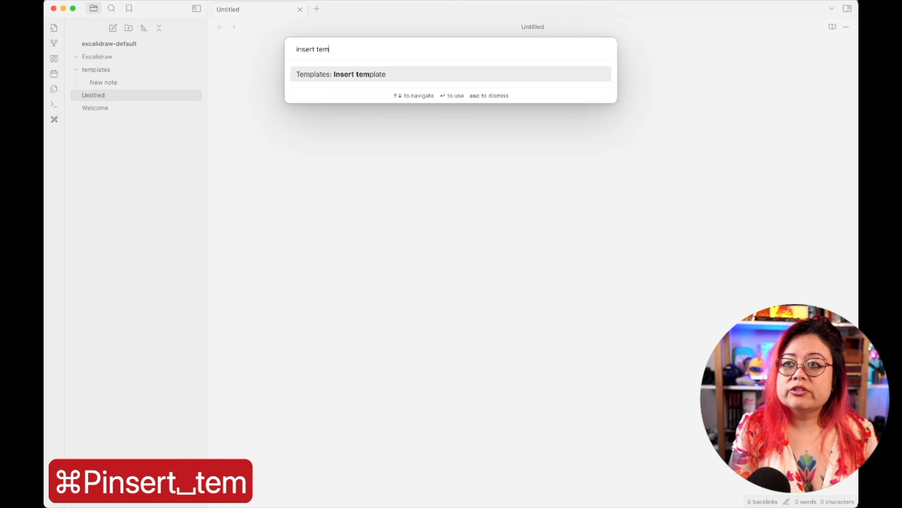
key("Return")
key("Return")
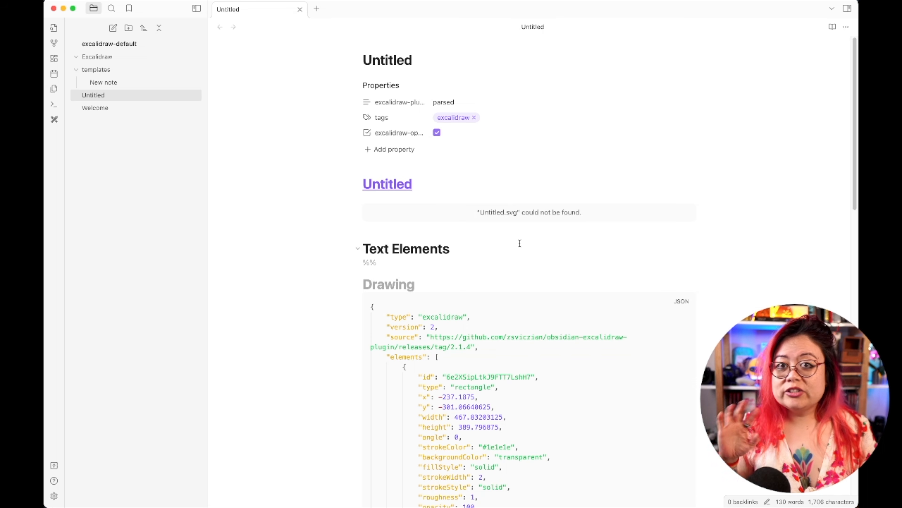
- Switch the untitled note to Excalidraw mode and add the text "This is an untitled note" inside the rectangle
key("alt+super+e")
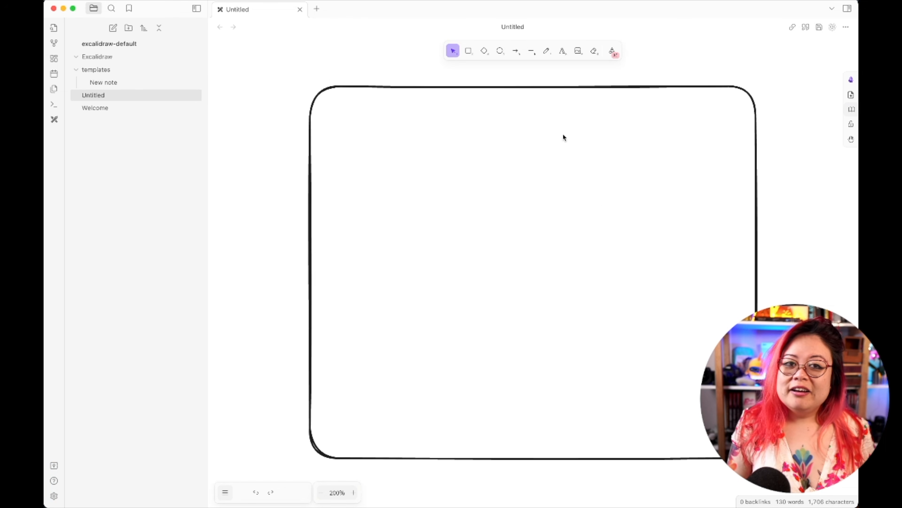
left_click(562, 51)
left_click(406, 186)
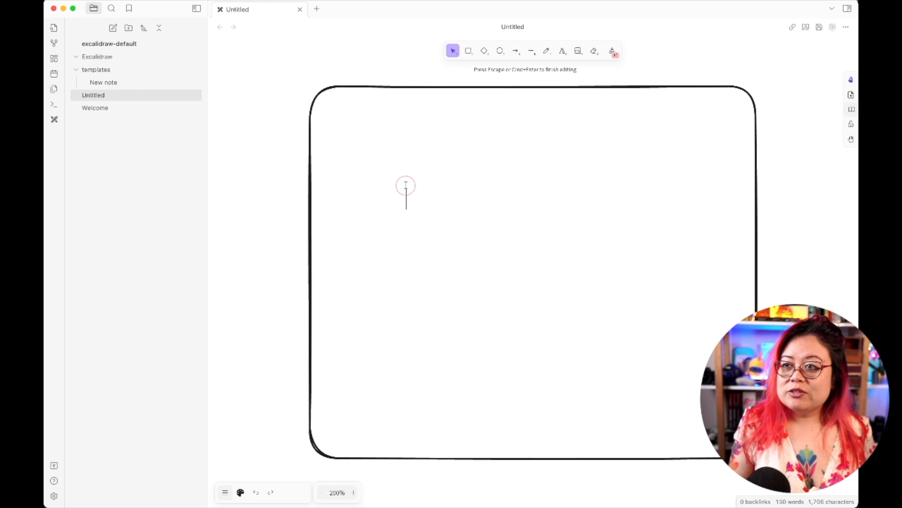
type("This is an un")
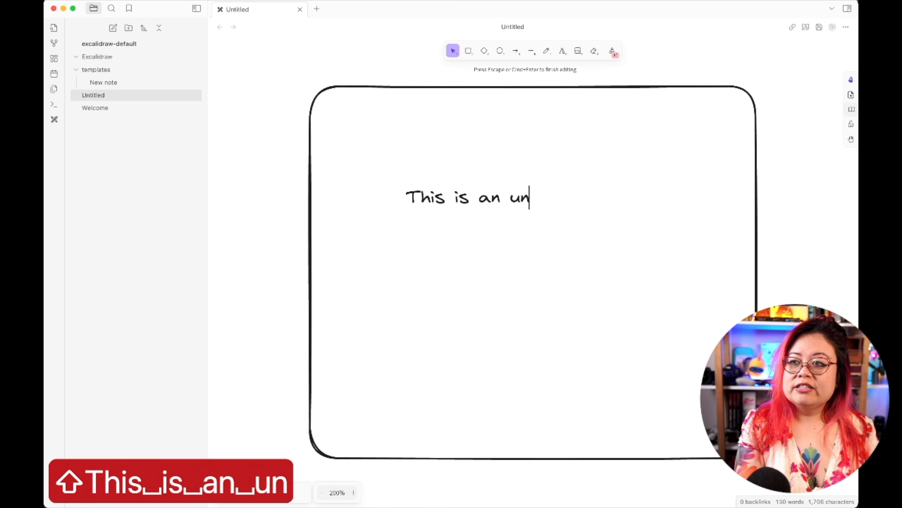
type("titled note")
left_click(391, 268)
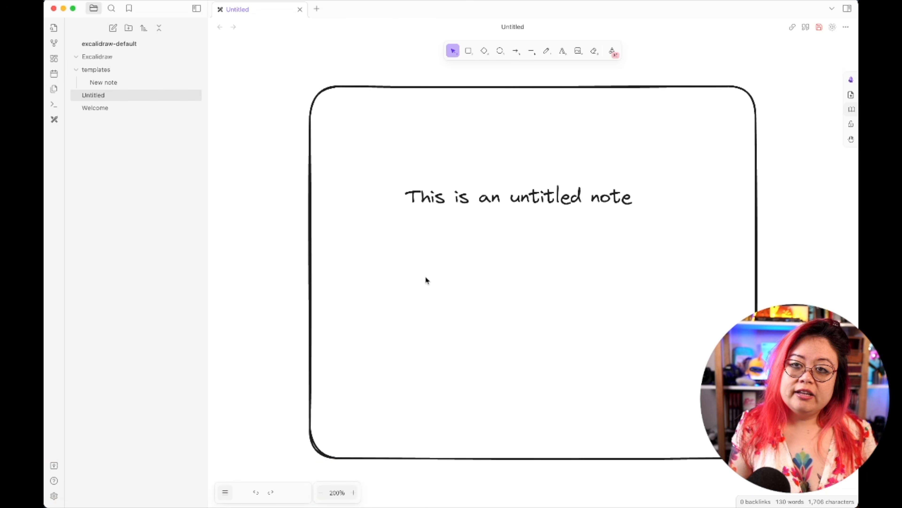
- Save the drawing and check the untitled note in Markdown mode before returning to Excalidraw mode
key("ctrl+s")
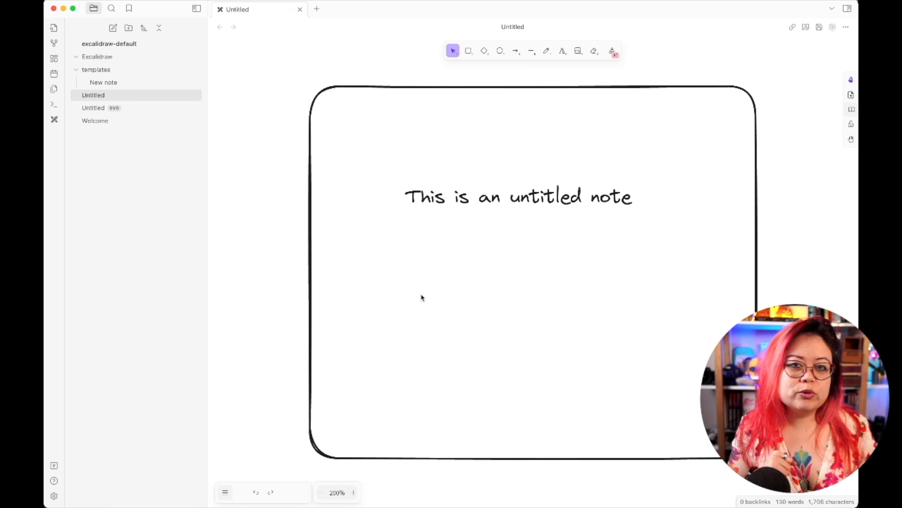
key("alt+super+e")
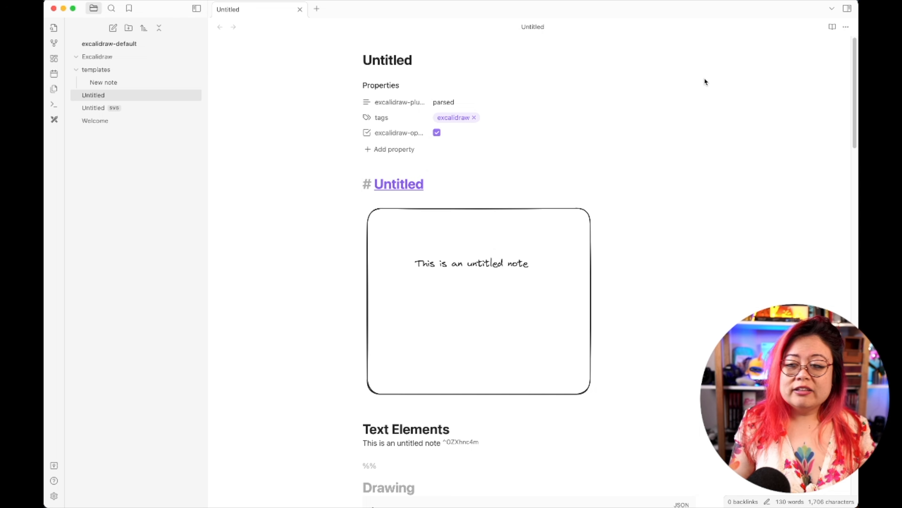
key("alt+super+e")
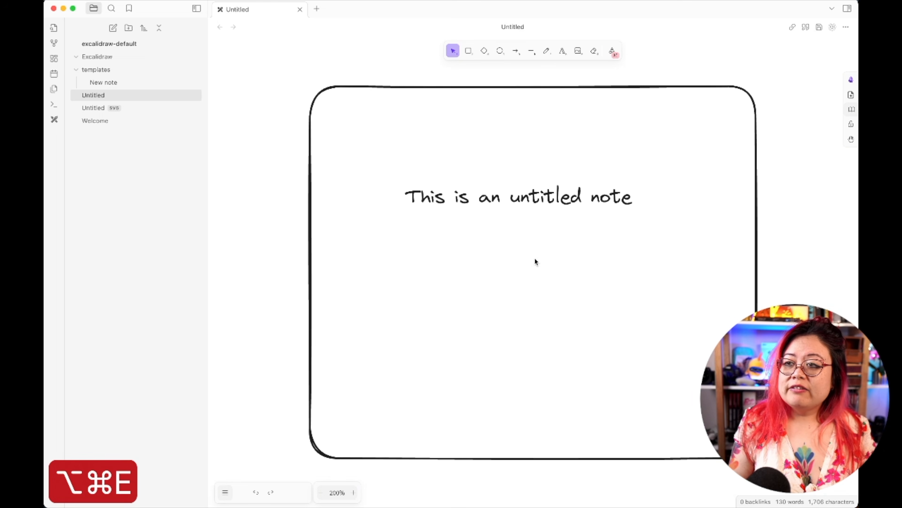
- Replace the rectangle with a diamond around the text "This is an untitled note", and check the saved drawing in Markdown mode
left_click(546, 89)
key("BackSpace")
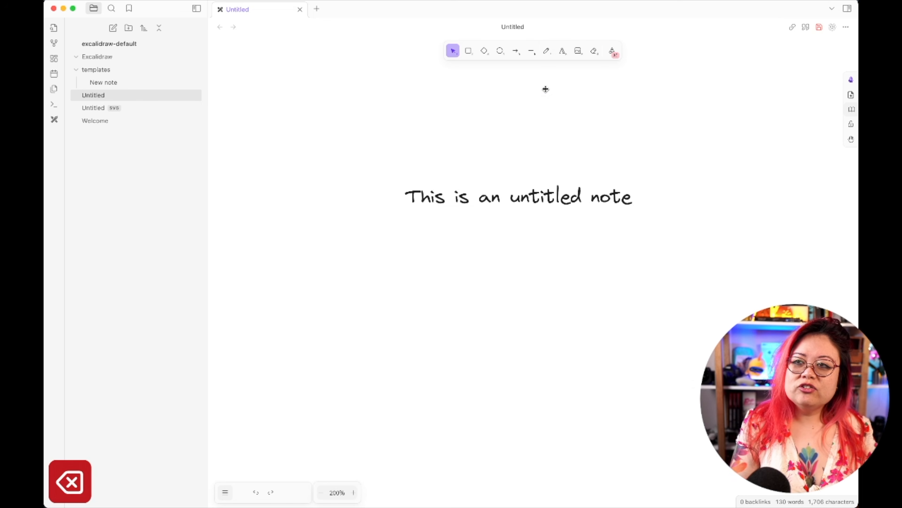
left_click(484, 50)
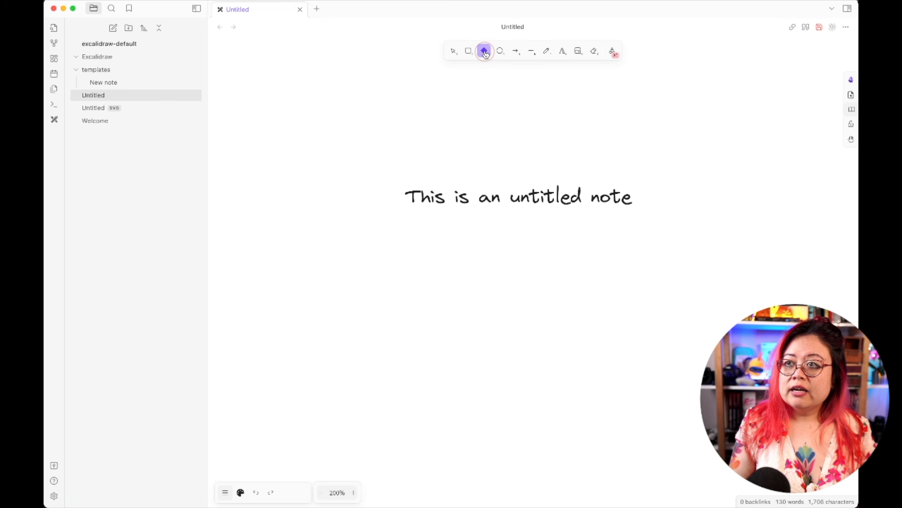
left_click_drag(398, 123, 773, 354)
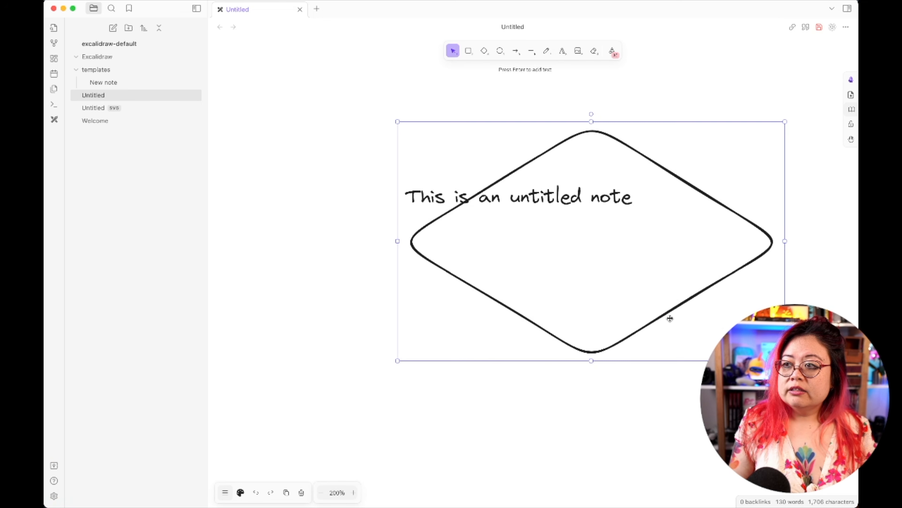
left_click_drag(668, 316, 600, 286)
left_click(620, 392)
key("ctrl+s")
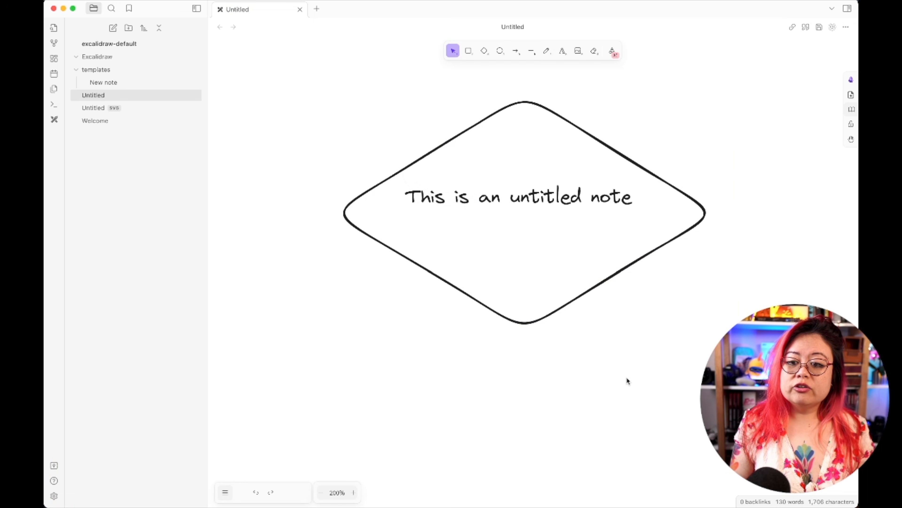
key("alt+super+e")
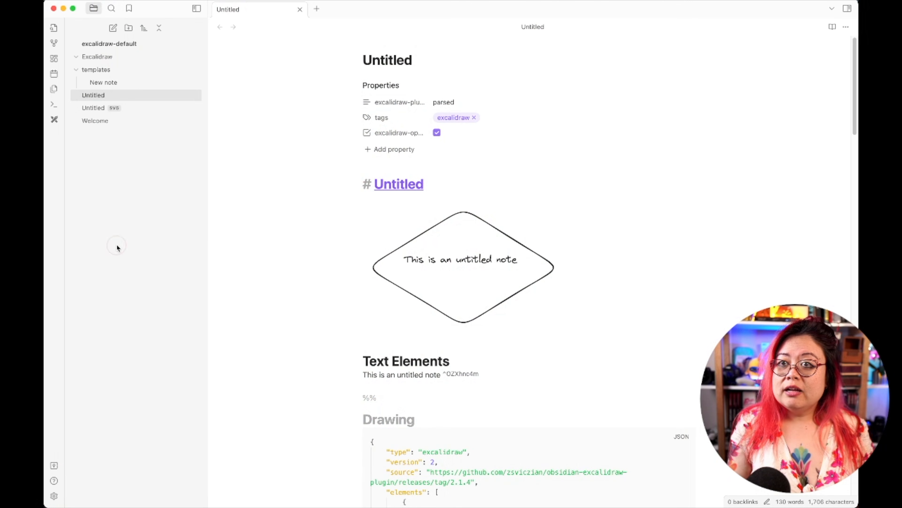
- Create a new note named "Textual" inside the templates folder
right_click(110, 68)
left_click(152, 73)
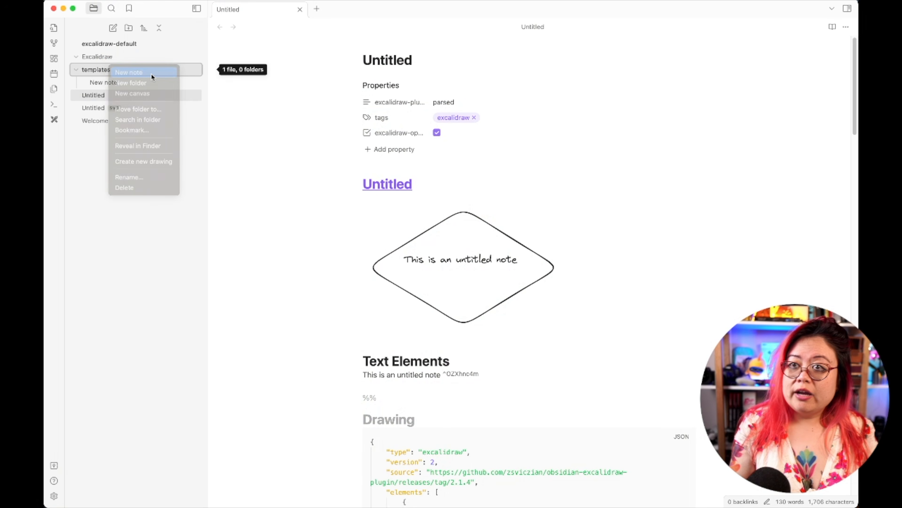
type("Textual")
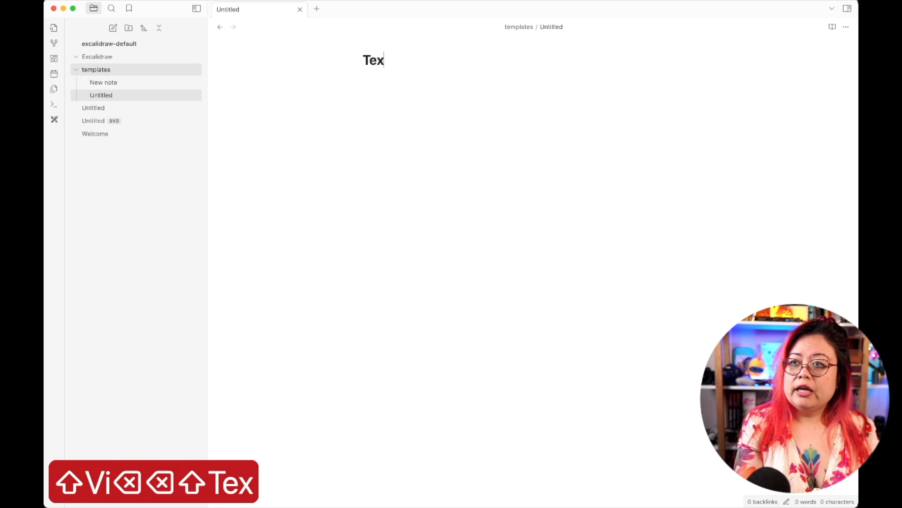
key("Return")
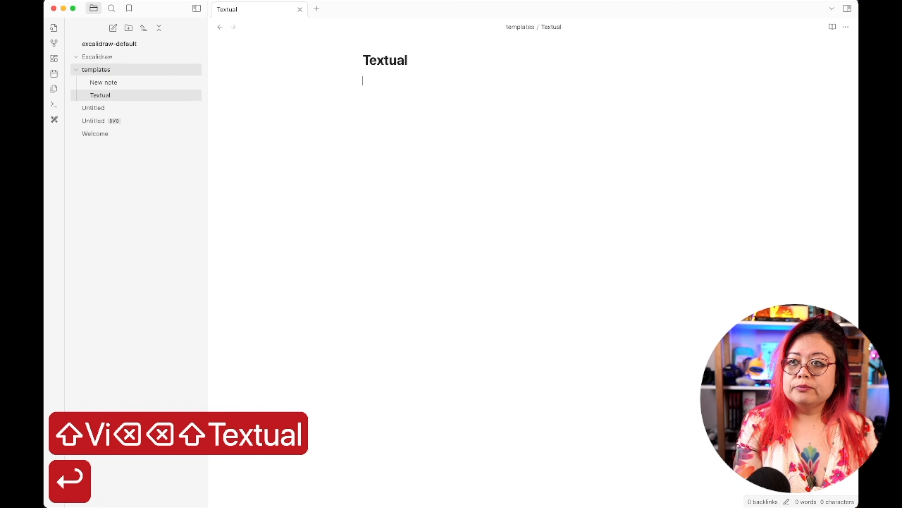
- Add the heading "# [[{{title}}]]" to the Textual template, with the body text "Texty text" below it
type("#")
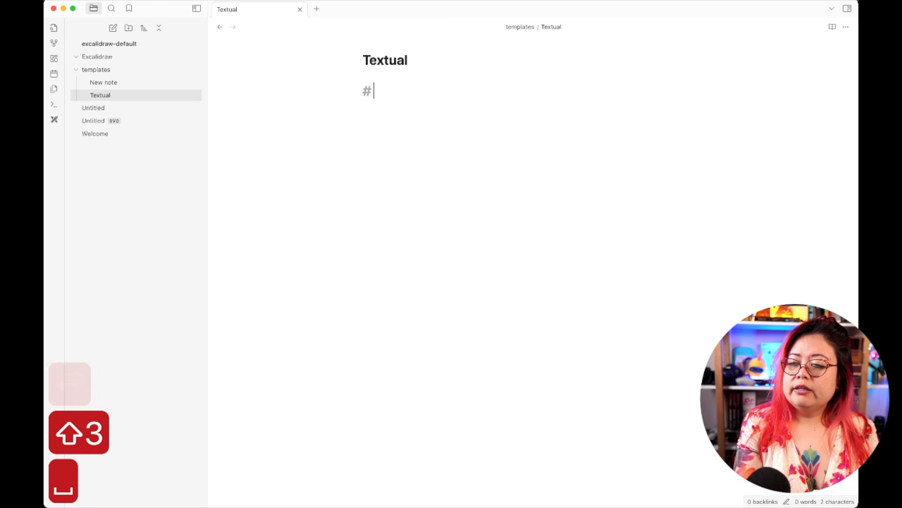
type(" [[{{title")
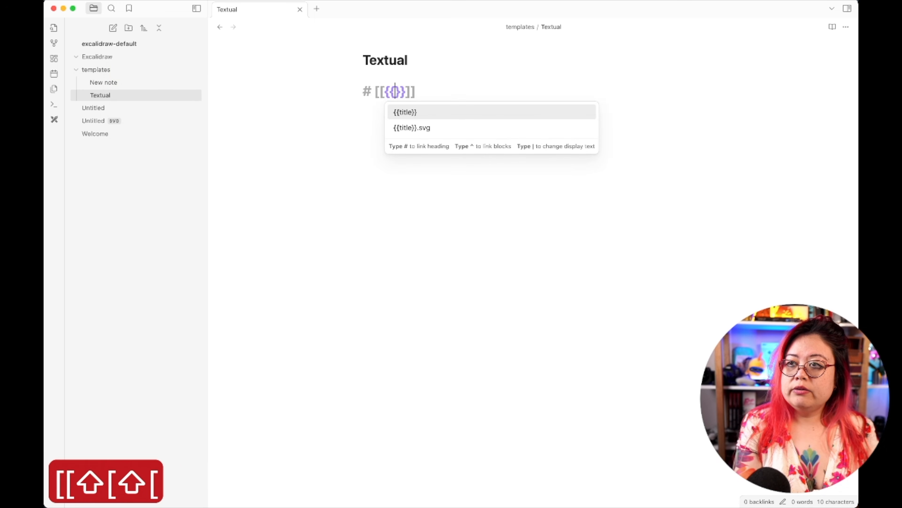
key("super+Right")
key("Return")
key("Return")
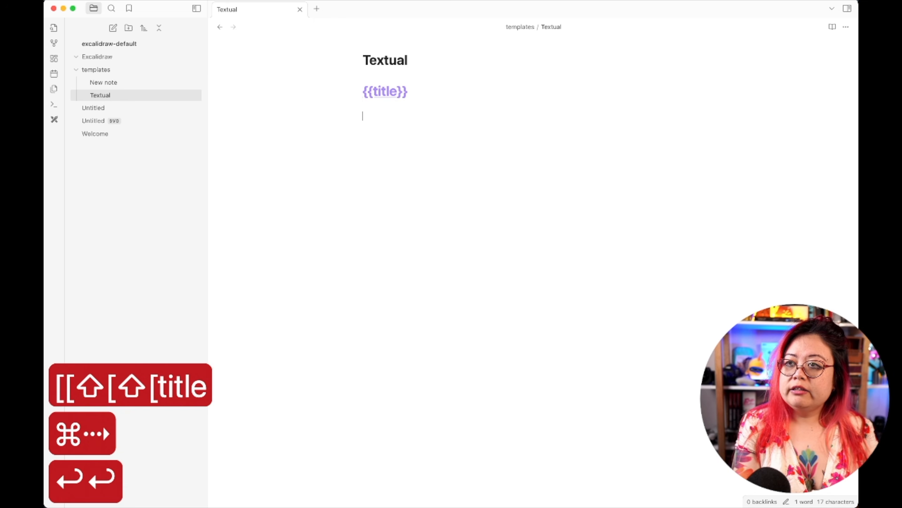
type("Texty text")
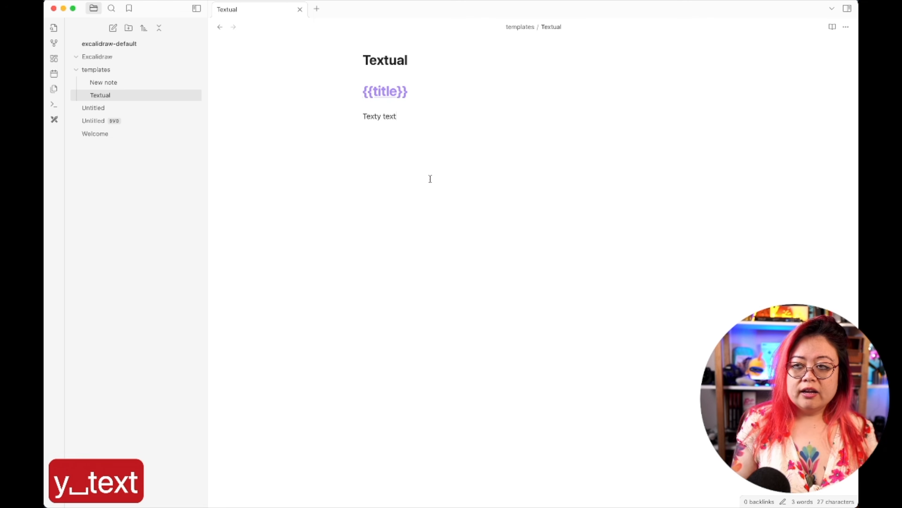
- Create a new untitled note and insert the "Textual" template into its body
key("super+n")
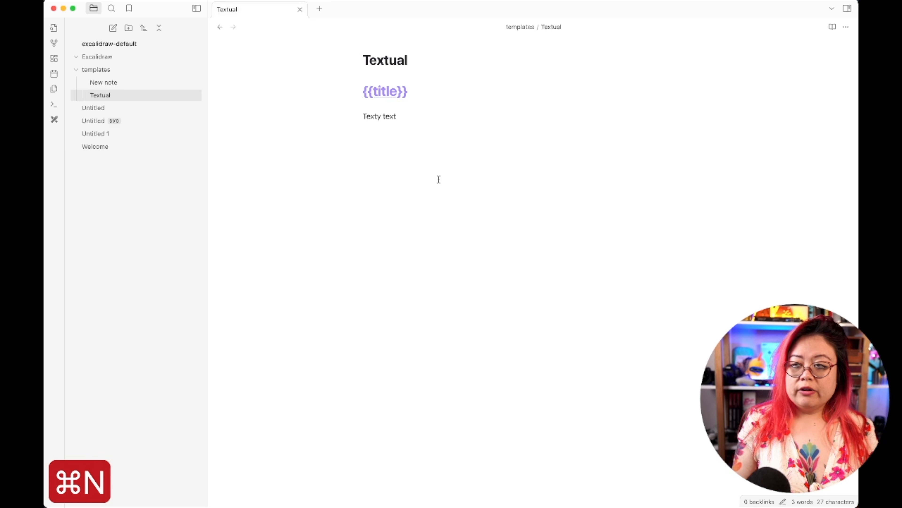
key("Return")
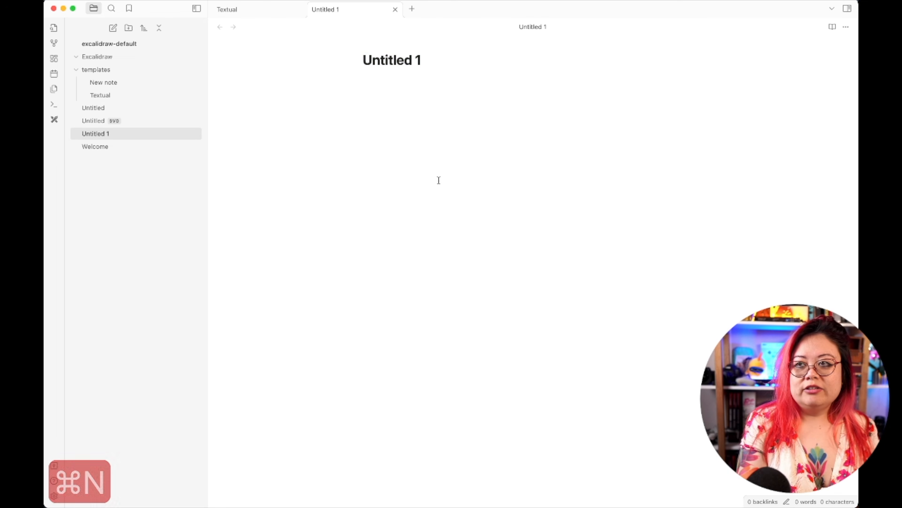
key("super+p")
type("insert templ")
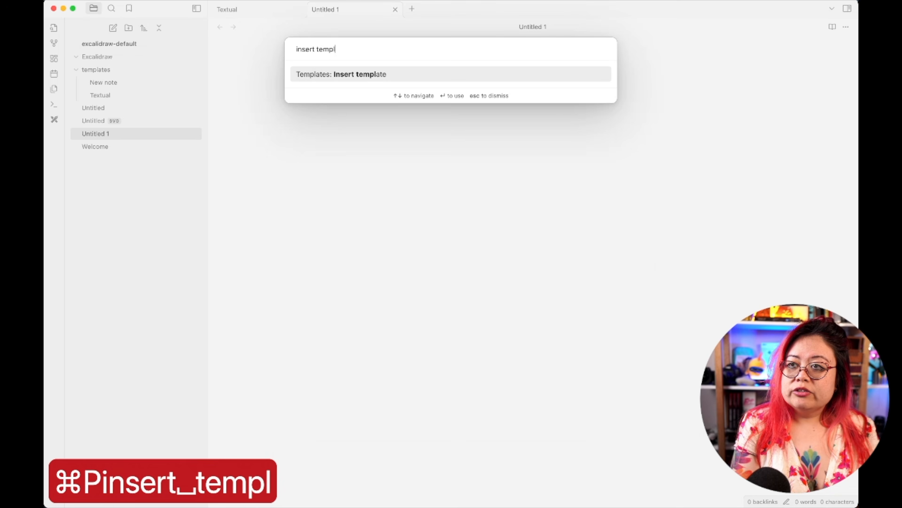
key("Return")
key("Down")
type("\\")
key("Return")
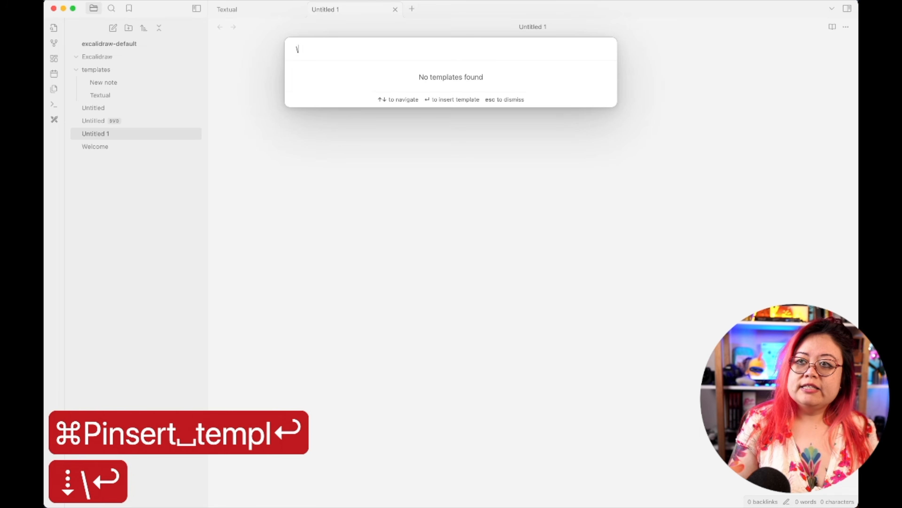
key("BackSpace")
key("Down")
key("Return")
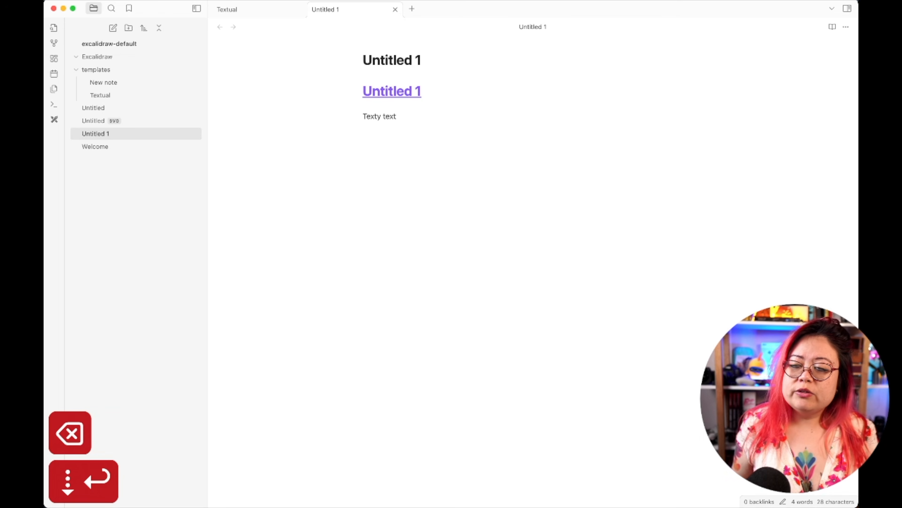
- Delete the new note made from the Textual template and close its empty tab
right_click(351, 11)
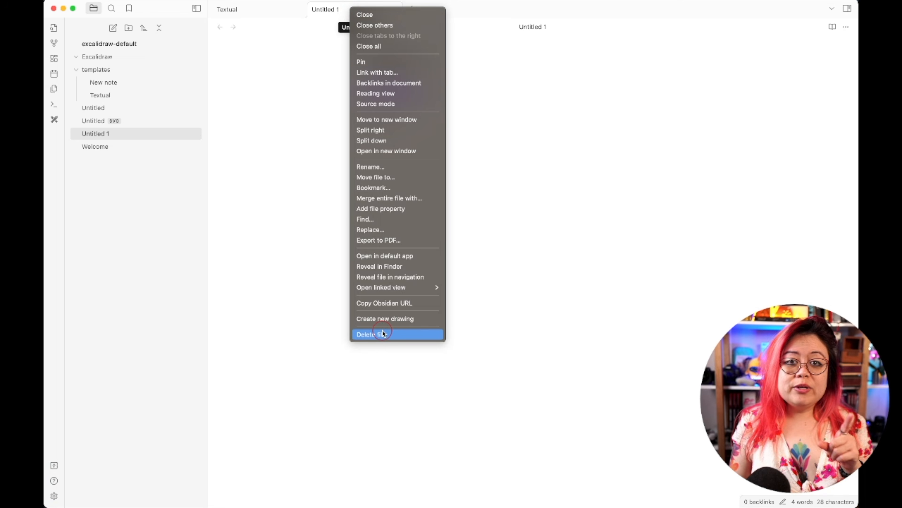
left_click(377, 334)
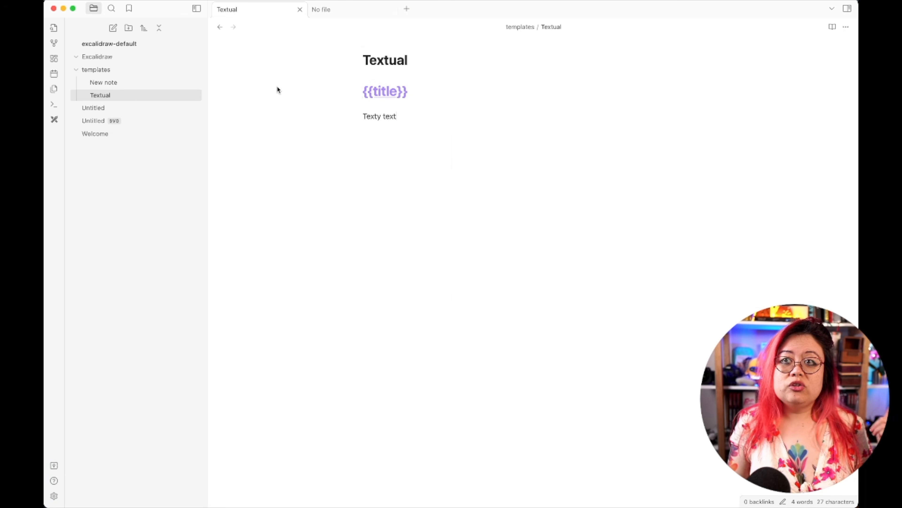
left_click(353, 233)
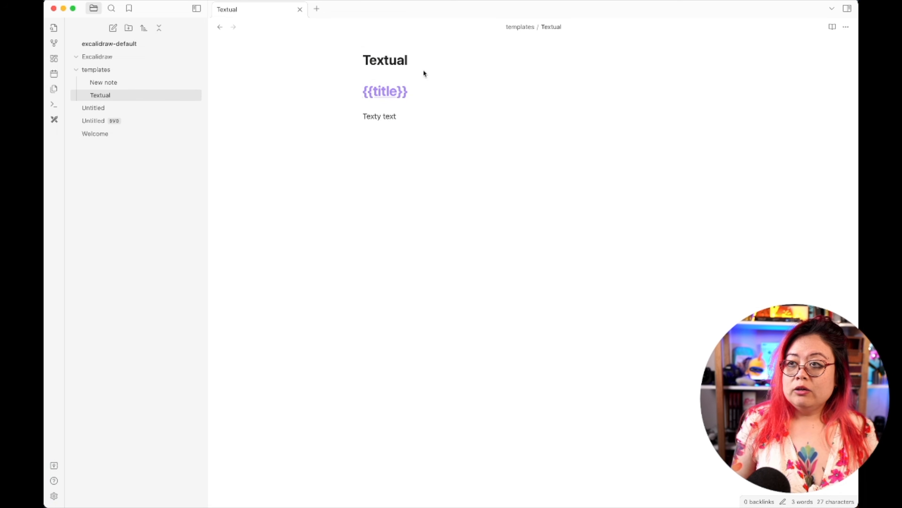
- Insert two blank lines above the {{title}} heading in the Textual template
left_click(455, 87)
key("Return")
key("Return")
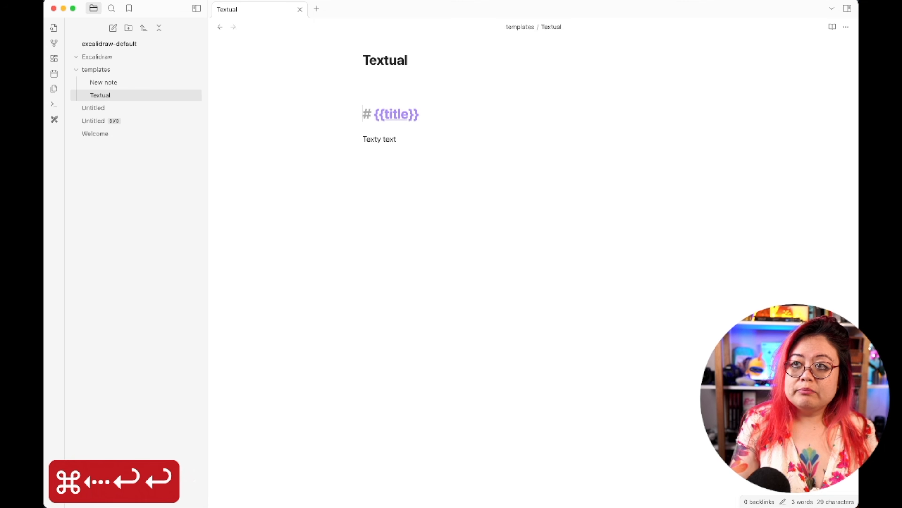
key("Up")
key("Up")
- Open the "New note" template in its own tab and switch it to source mode
left_click(138, 85)
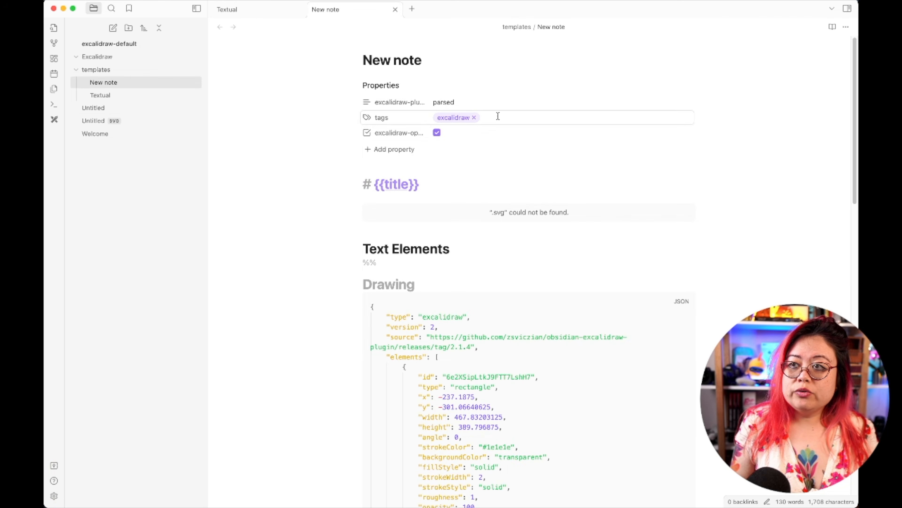
key("alt+super+s")
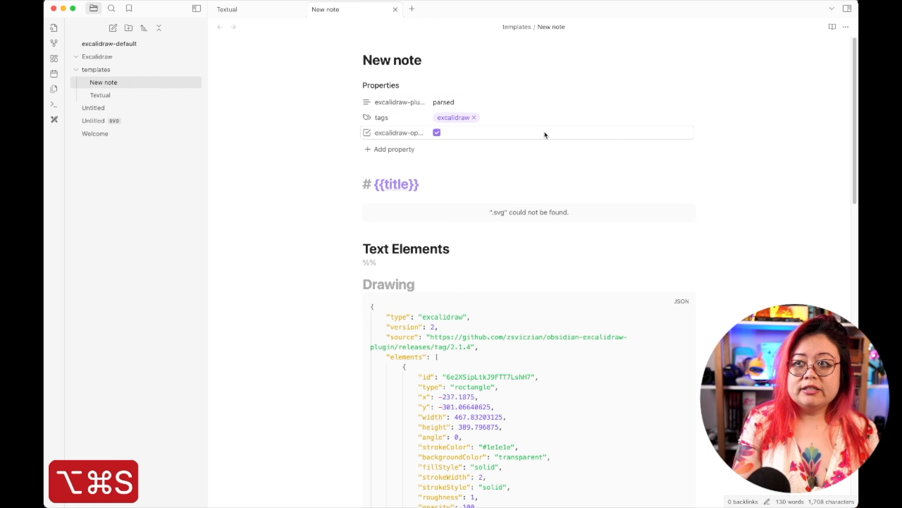
key("super+p")
type("source")
key("Return")
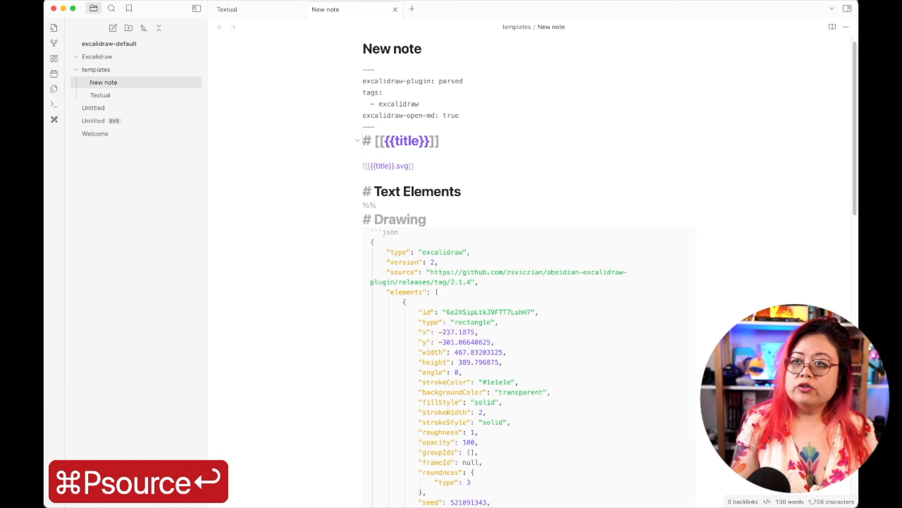
- Copy the Excalidraw frontmatter block, including its --- delimiters, from "New note" to the start of the Textual template
left_click_drag(419, 125, 351, 73)
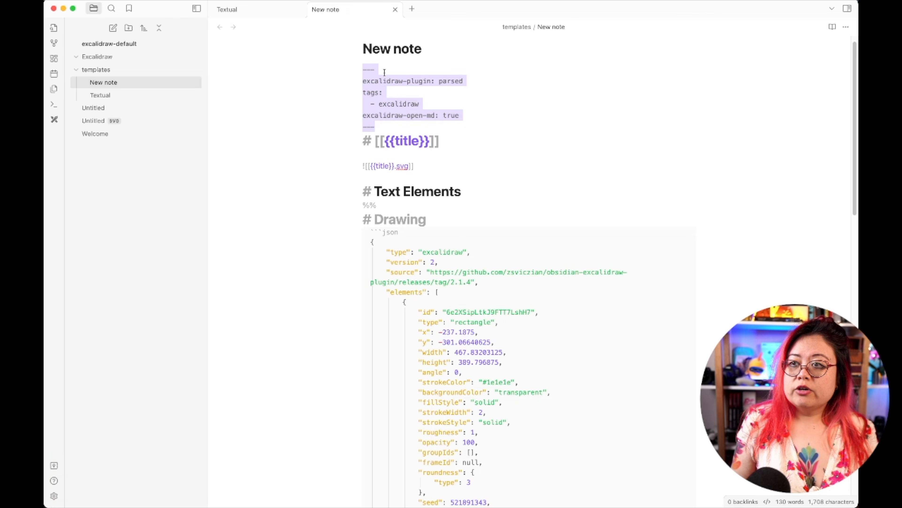
key("super+c")
left_click(272, 10)
key("super+v")
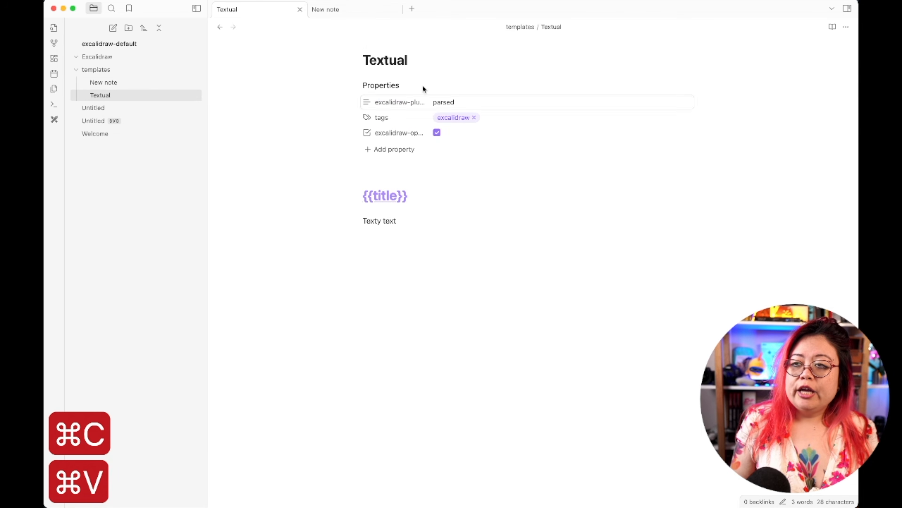
- Copy everything in "New note" from the "![[{{title}}.svg]]" line to the end of the note
left_click(323, 9)
left_click(433, 163)
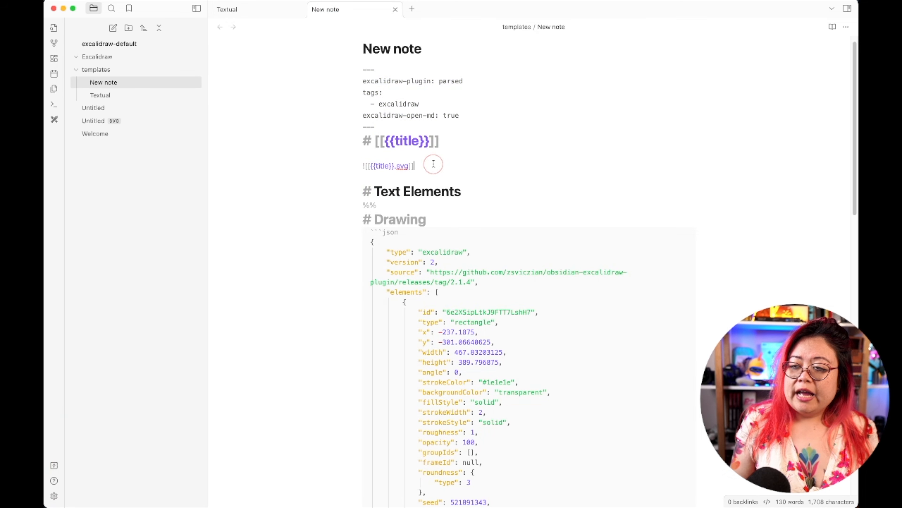
key("super+Left")
key("shift+super+Down")
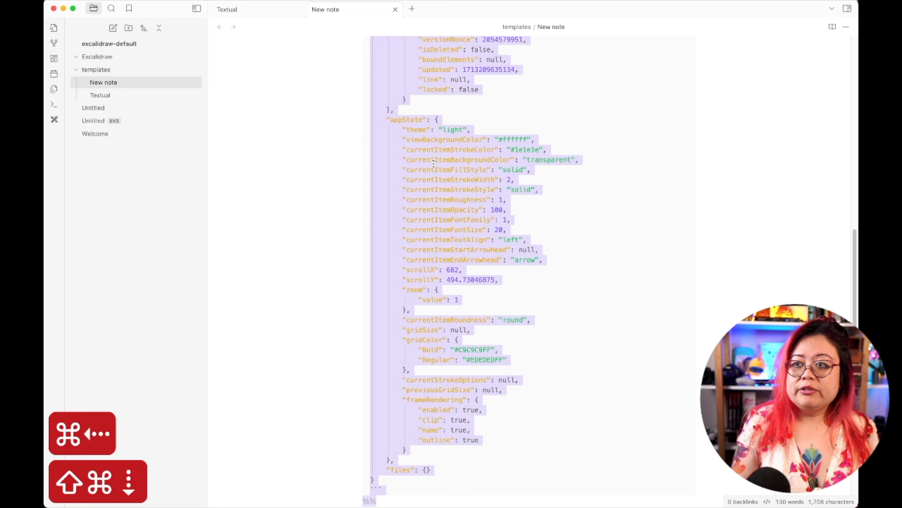
key("super+c")
scroll(495, 198, "up", 20)
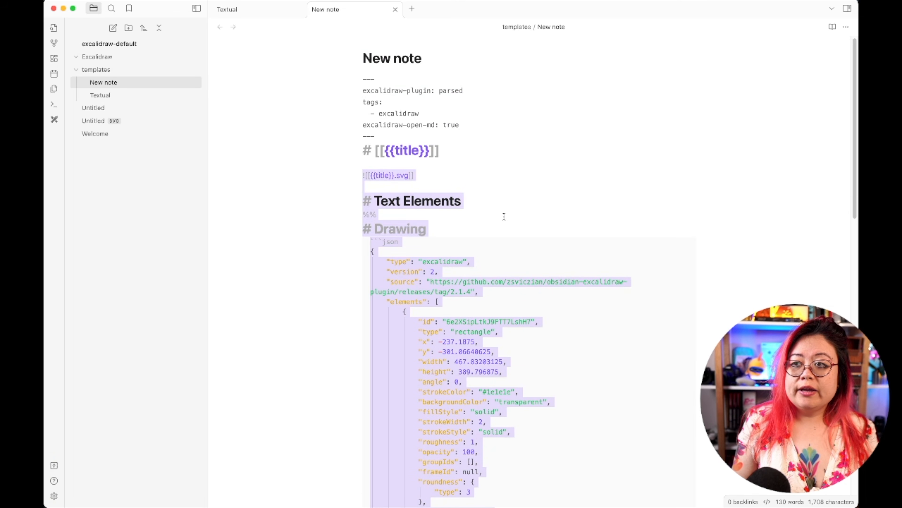
- Paste the copied SVG embed and drawing data below "Texty text" in the Textual template, separated by a blank line
left_click(251, 9)
left_click(401, 308)
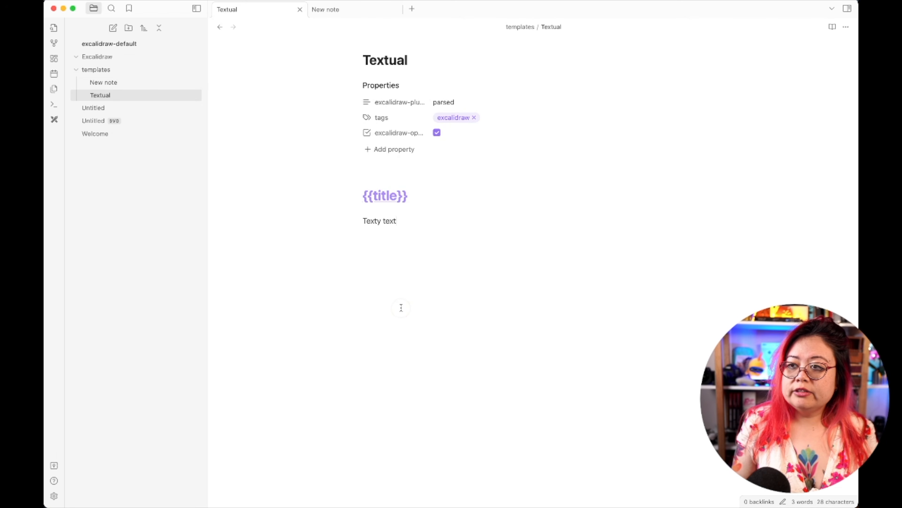
key("Return")
key("Return")
key("super+v")
scroll(445, 212, "up", 10)
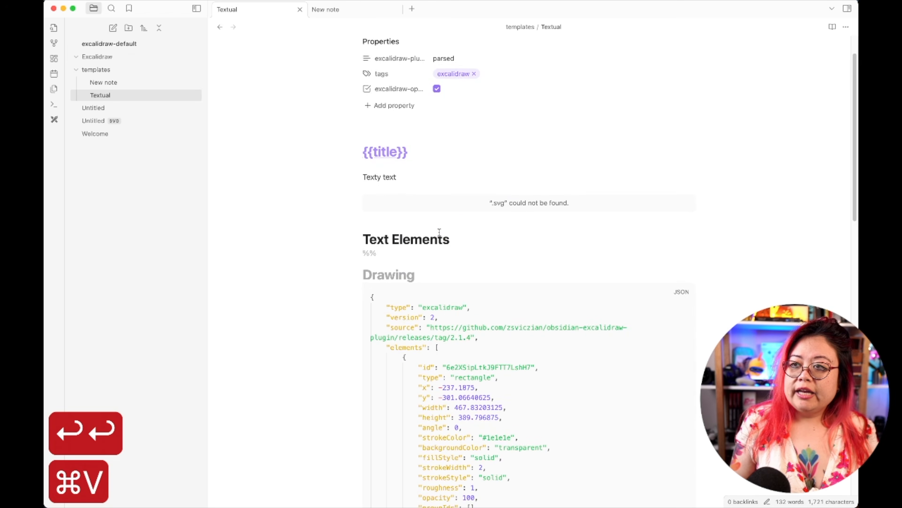
left_click(438, 232)
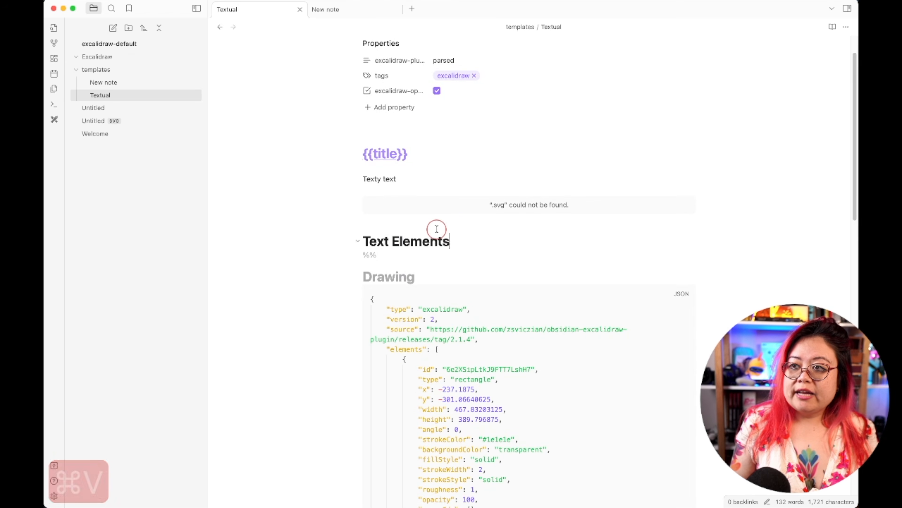
- Create a new note from the Textual template and switch it to the Excalidraw view
key("super+n")
left_click(441, 153)
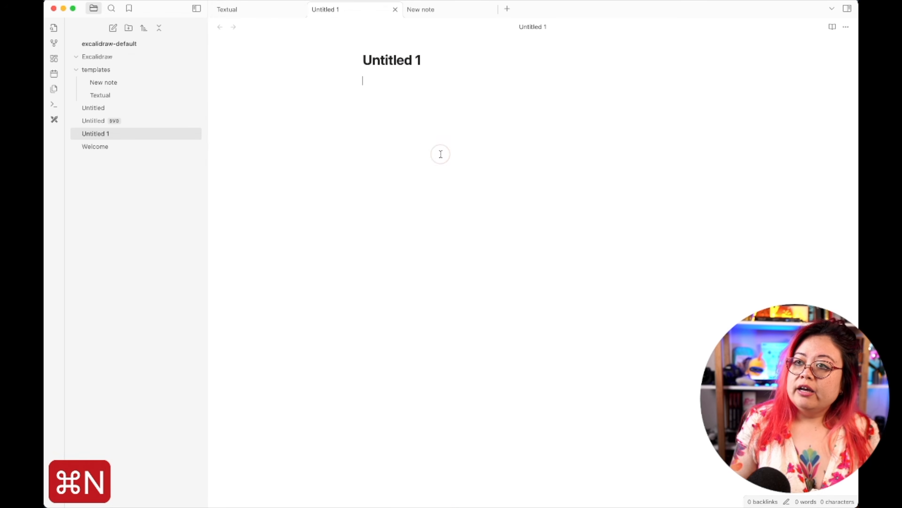
key("super+p")
type("insert templ")
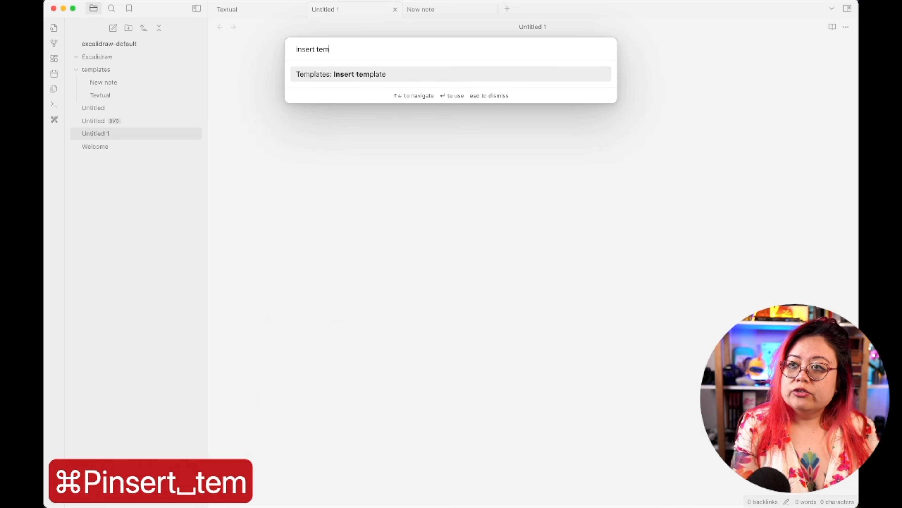
key("Return")
key("Down")
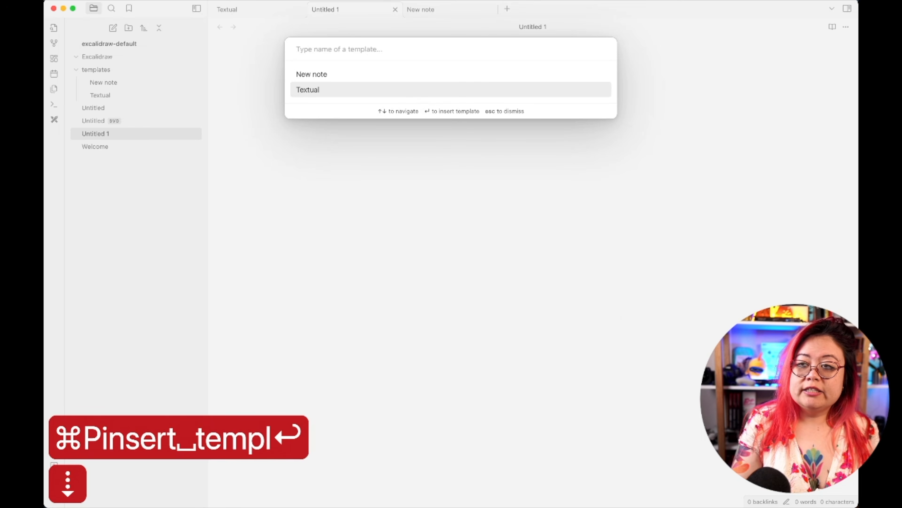
key("Return")
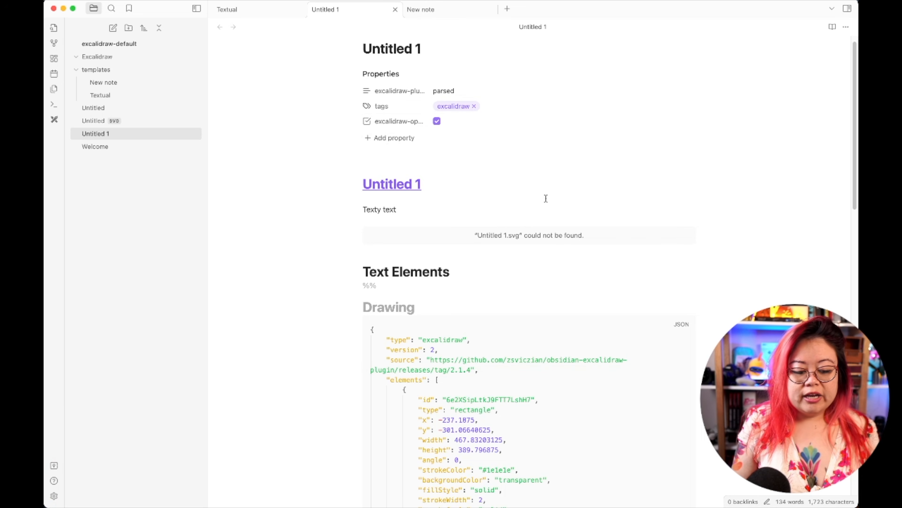
key("alt+super+e")
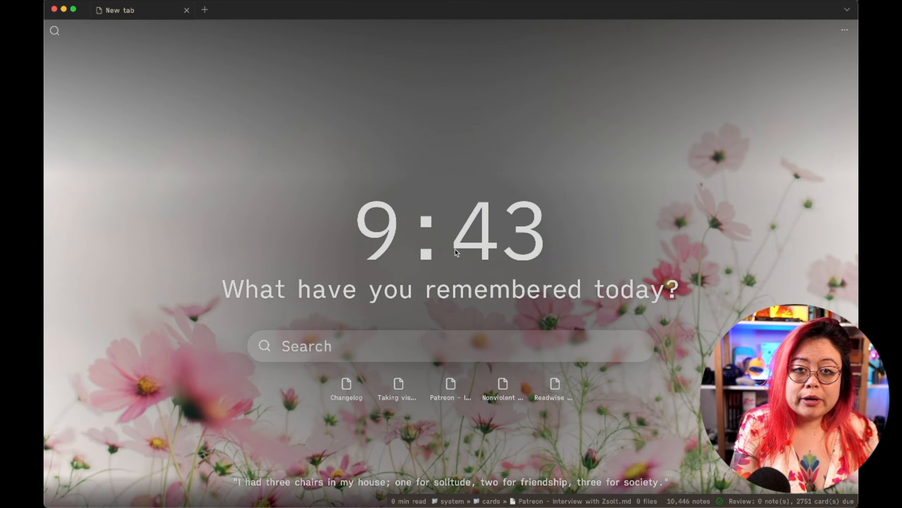
- Open the Daily template in the other vault and examine its Excalidraw properties and the drawing section at the end
key("super+o")
type("templates/")
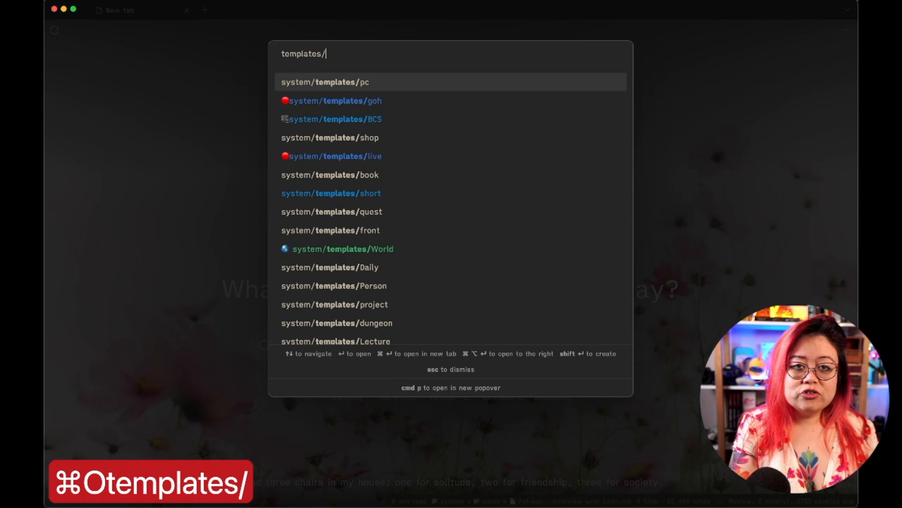
type("dail")
key("Return")
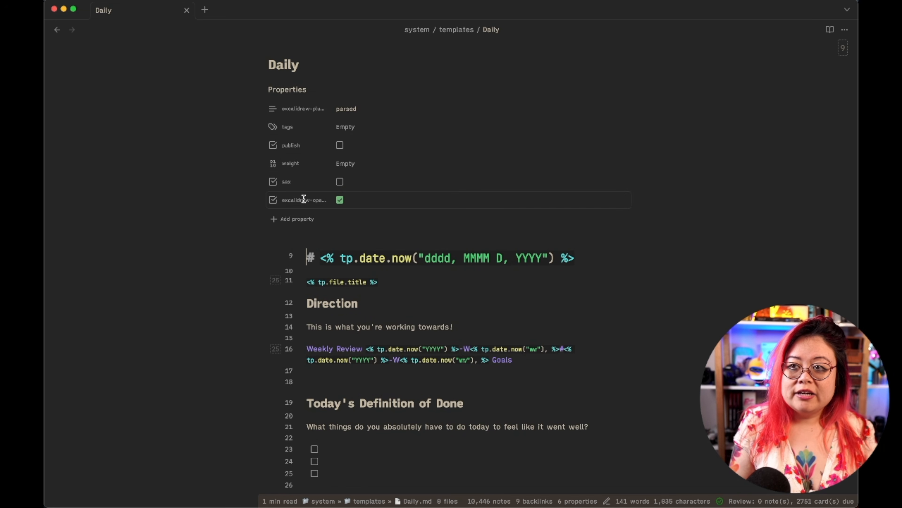
scroll(438, 204, "down", 20)
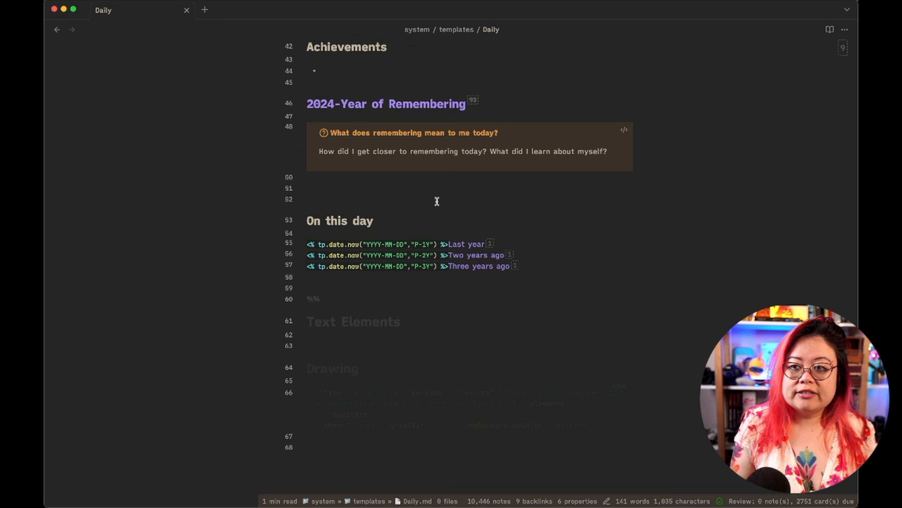
scroll(413, 213, "up", 10)
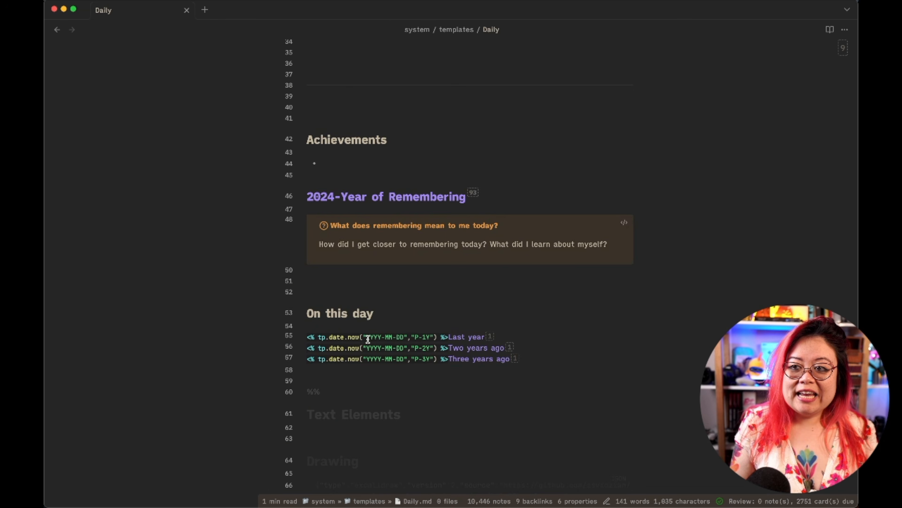
scroll(370, 303, "down", 10)
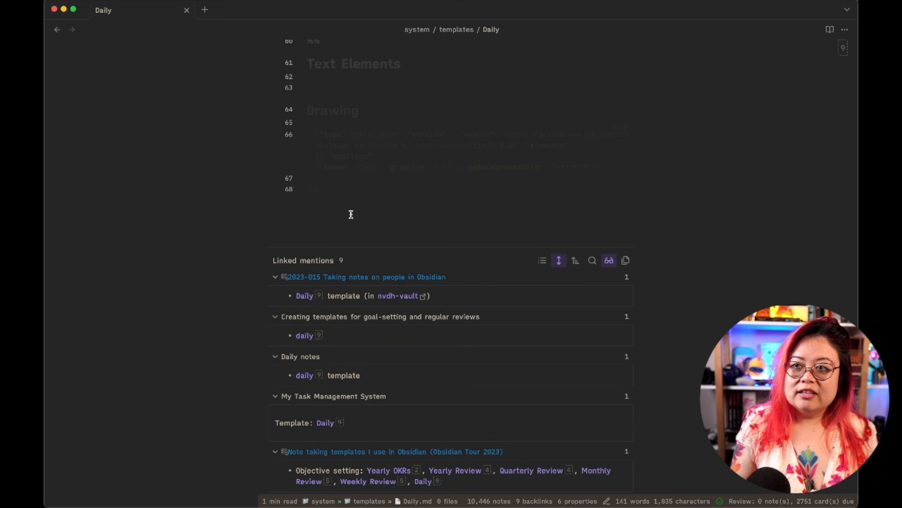
scroll(350, 215, "up", 4)
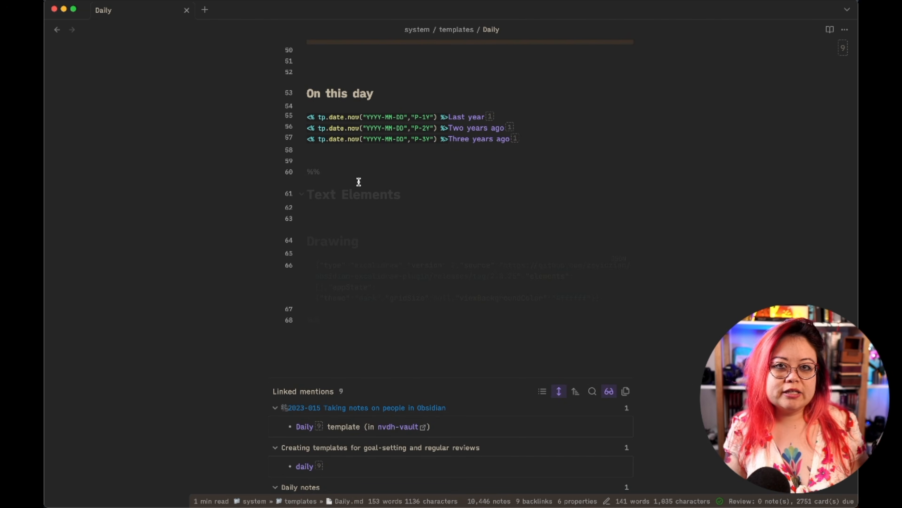
- Open the Default Meeting template and examine its properties, SVG embed and drawing section
key("super+o")
type("dc")
key("BackSpace")
key("BackSpace")
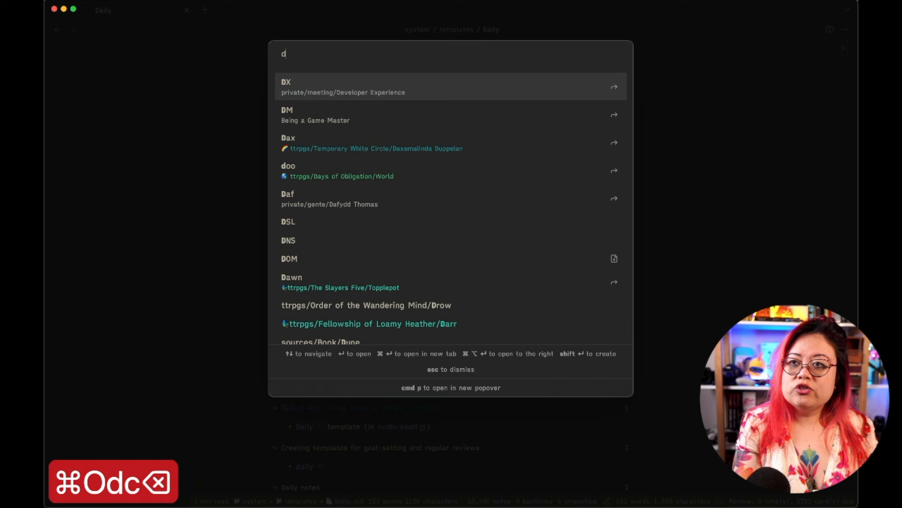
type("default meet")
key("Return")
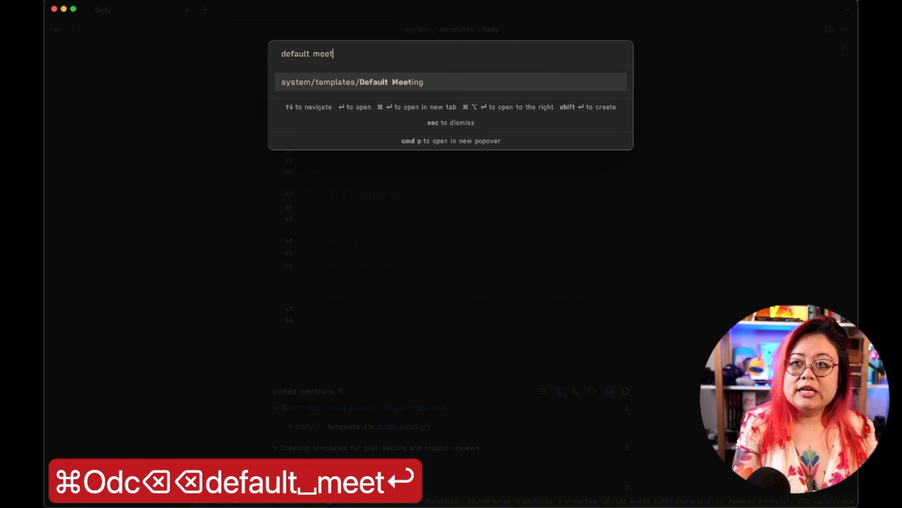
scroll(406, 144, "down", 6)
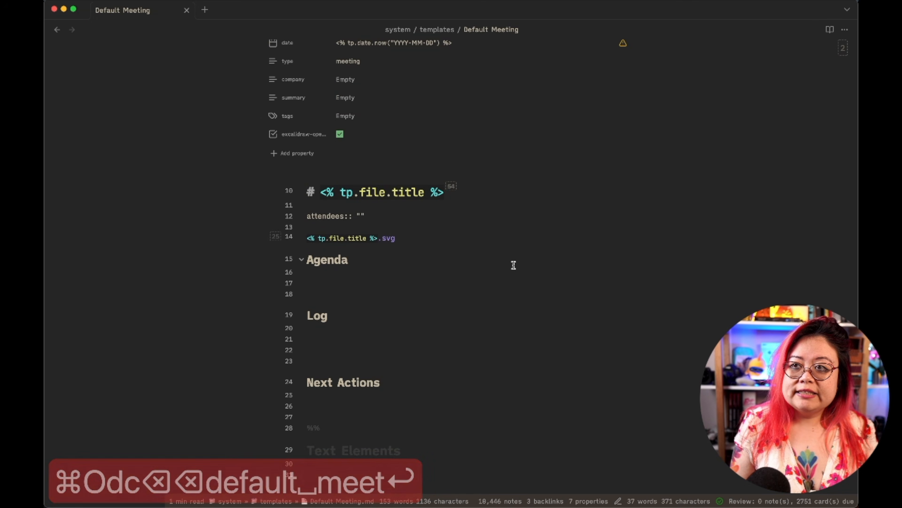
scroll(449, 229, "down", 10)
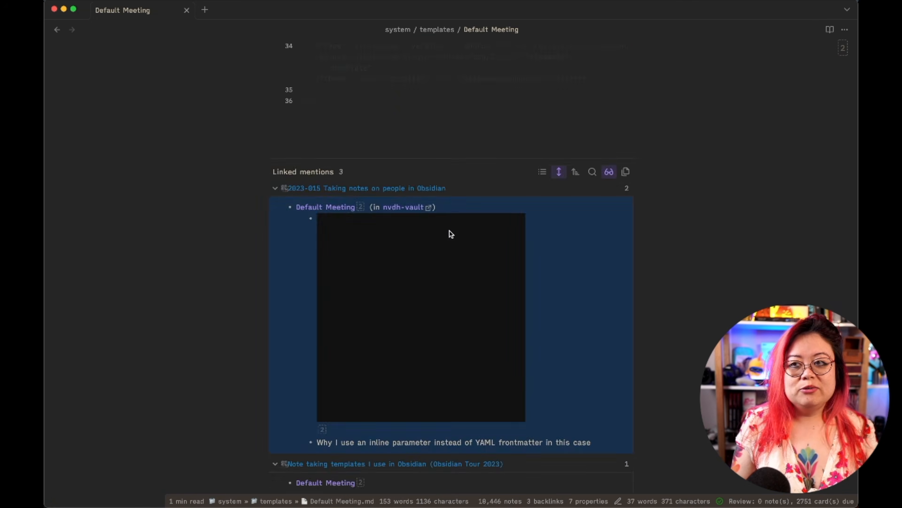
scroll(449, 231, "up", 5)
scroll(466, 220, "up", 9)
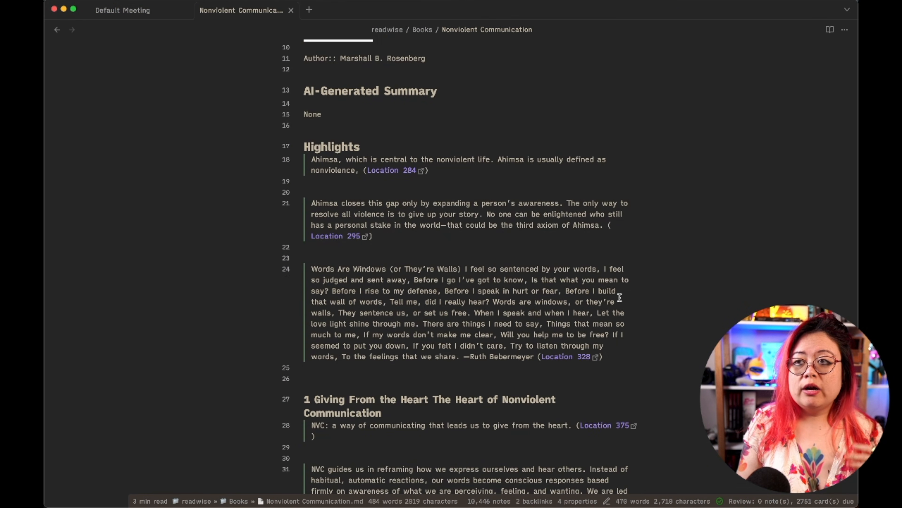
- Convert the "Nonviolent Communication" Markdown note to an Excalidraw drawing using the "Existing note.md" template
scroll(619, 297, "up", 10)
scroll(619, 298, "down", 3)
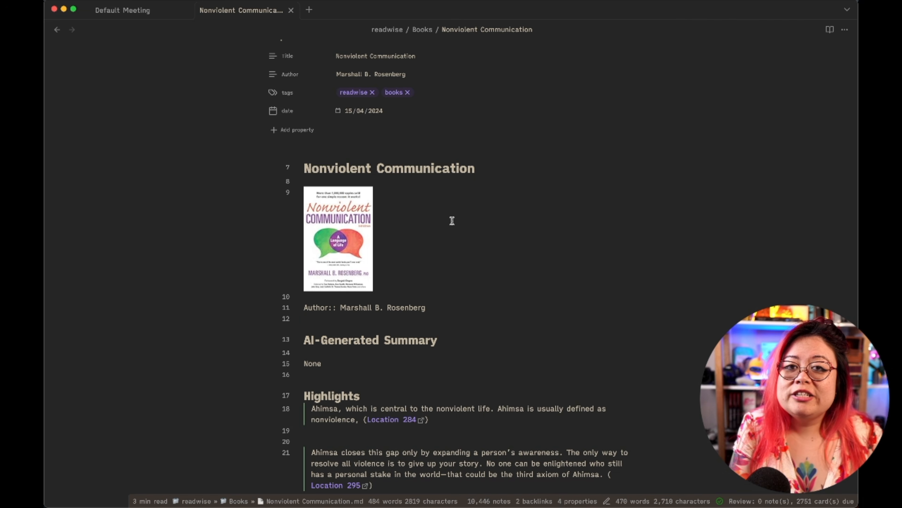
key("super+p")
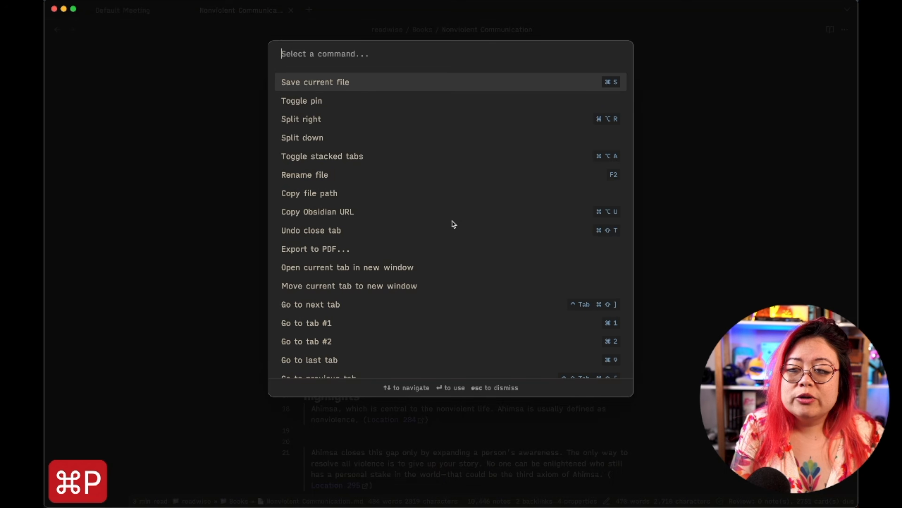
type("convert")
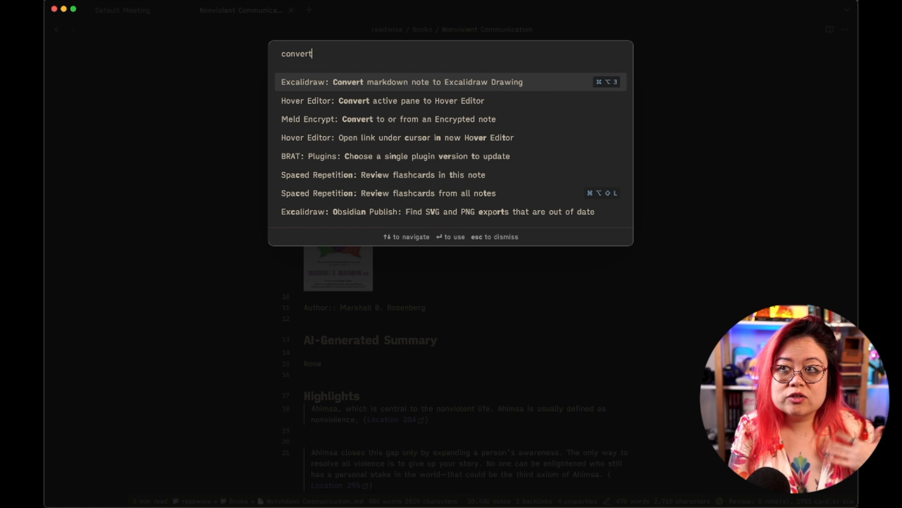
key("Return")
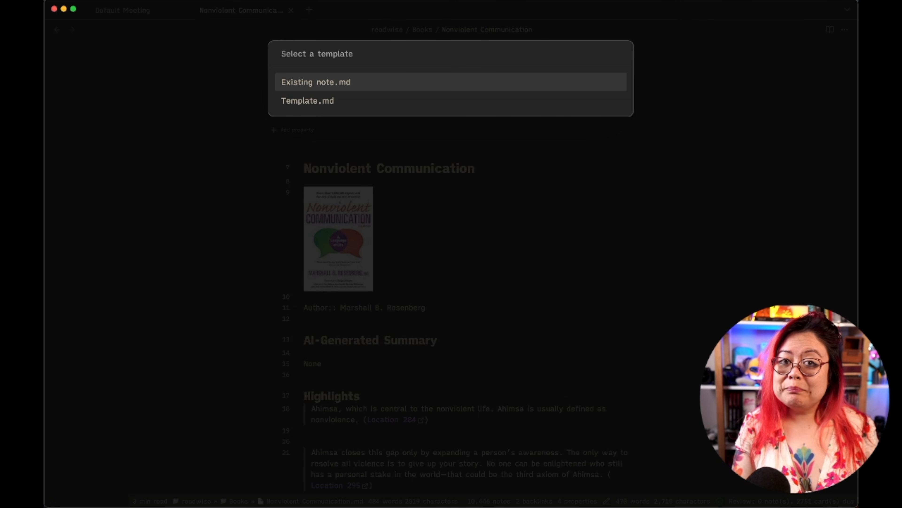
key("Down")
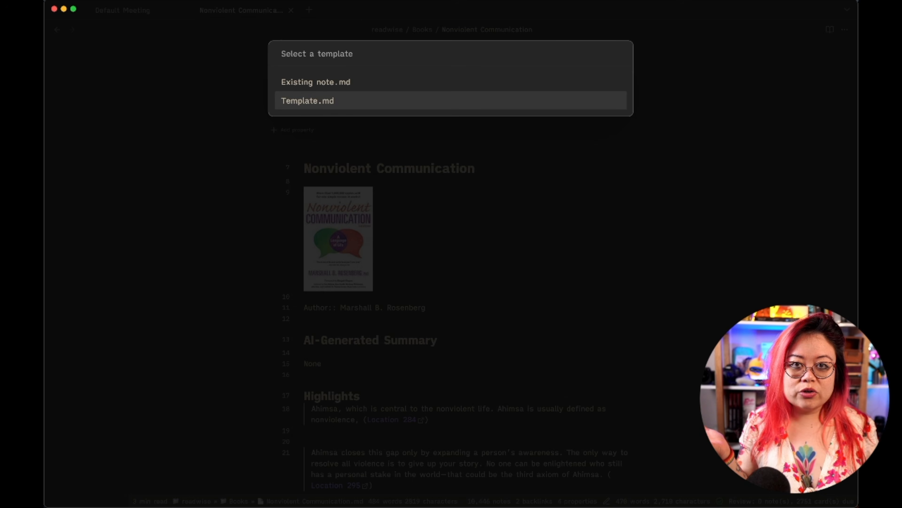
key("Up")
key("Return")
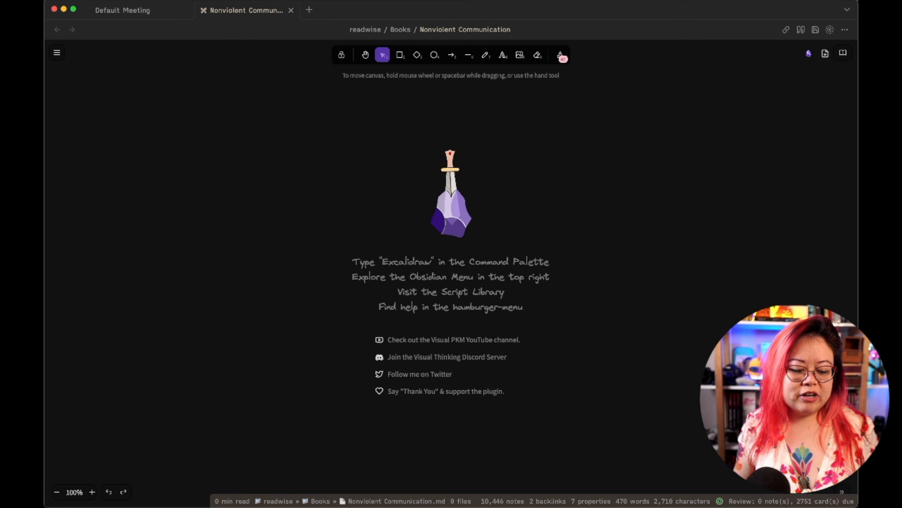
- Toggle the converted note between Excalidraw and Markdown views and review its frontmatter properties and preserved text
key("alt+super+e")
scroll(430, 302, "down", 1)
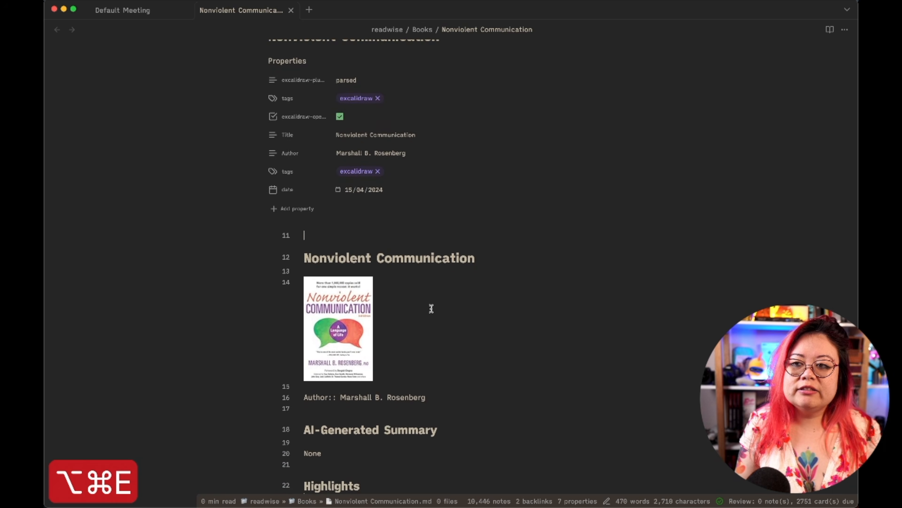
scroll(433, 244, "down", 5)
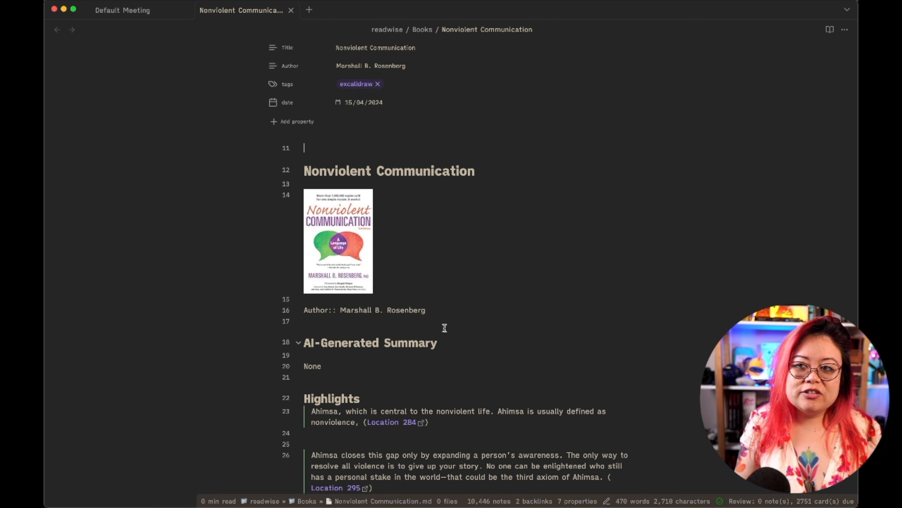
scroll(445, 328, "up", 6)
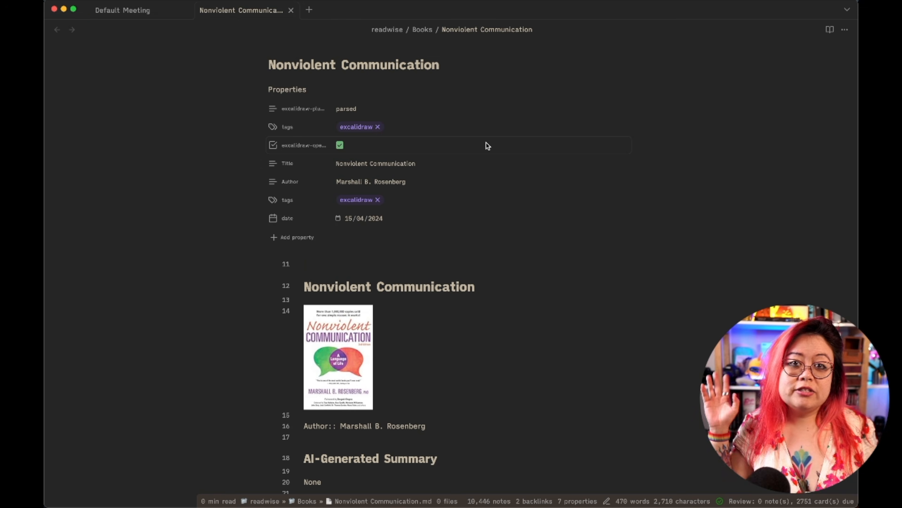
scroll(499, 350, "down", 5)
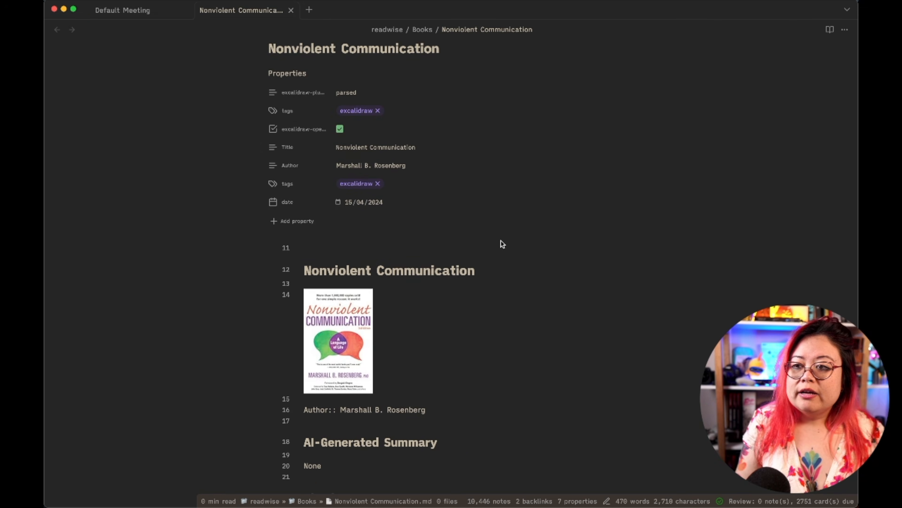
key("alt+super+e")
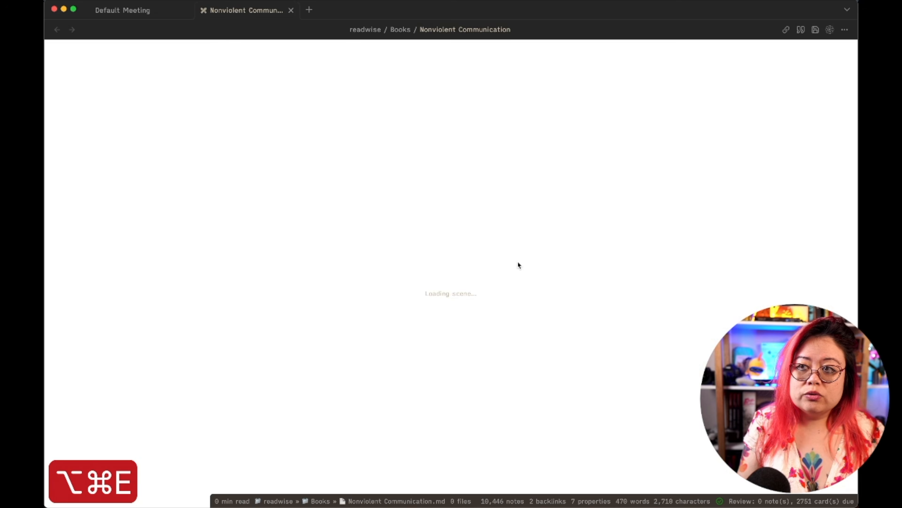
key("alt+super+e")
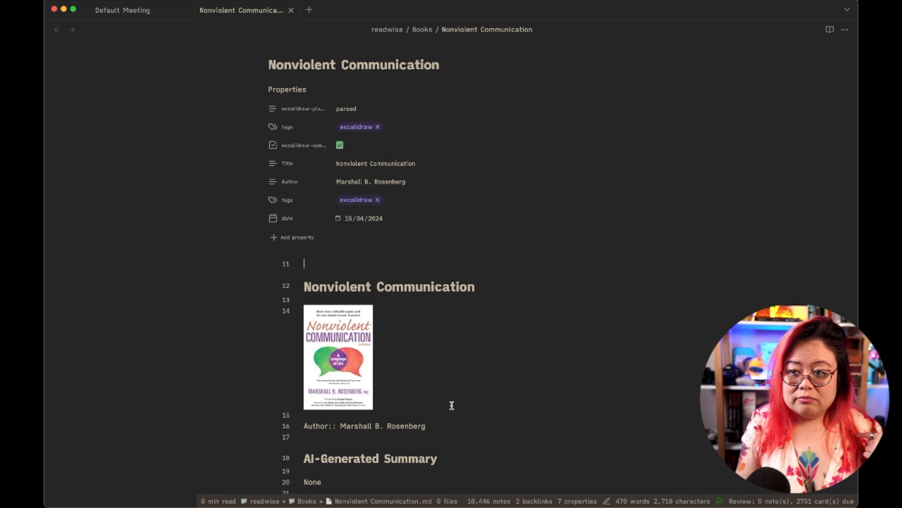
- Add the embed ![[Nonviolent Communication.svg]] on a new line between the Author line and the AI-Generated Summary heading
scroll(438, 381, "down", 5)
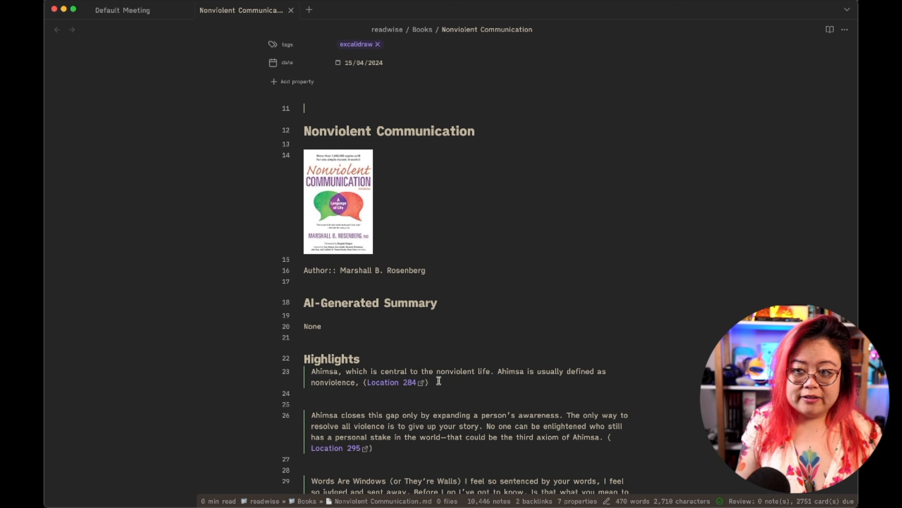
left_click(532, 290)
key("Return")
type("!")
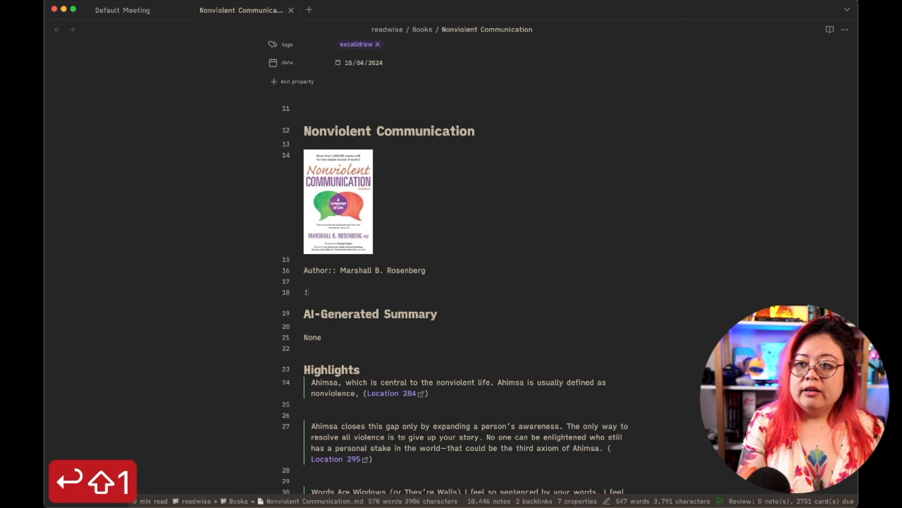
type("[[nonviol")
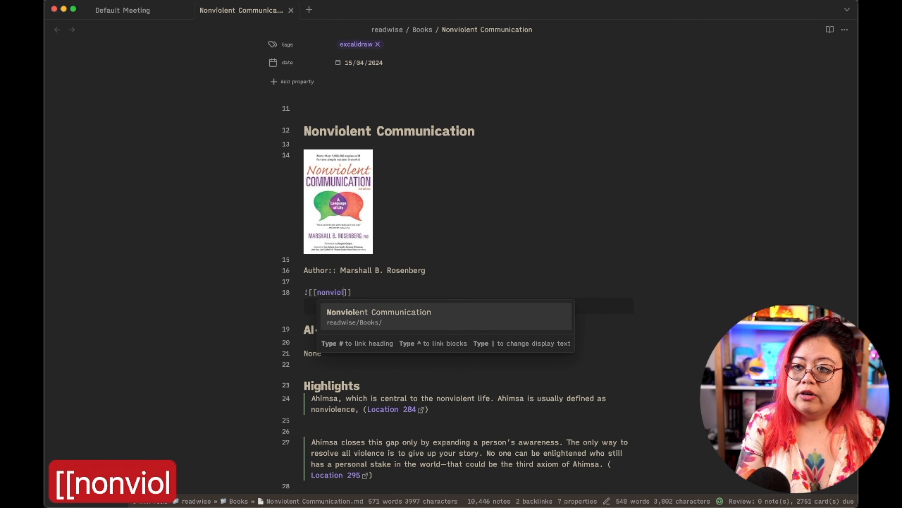
key("Return")
key("Left")
key("Left")
type(".svgh")
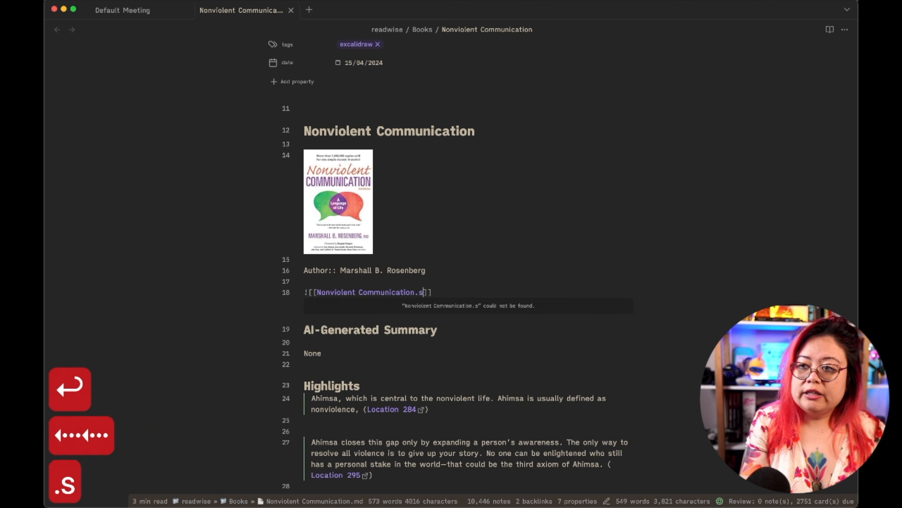
key("BackSpace")
key("Escape")
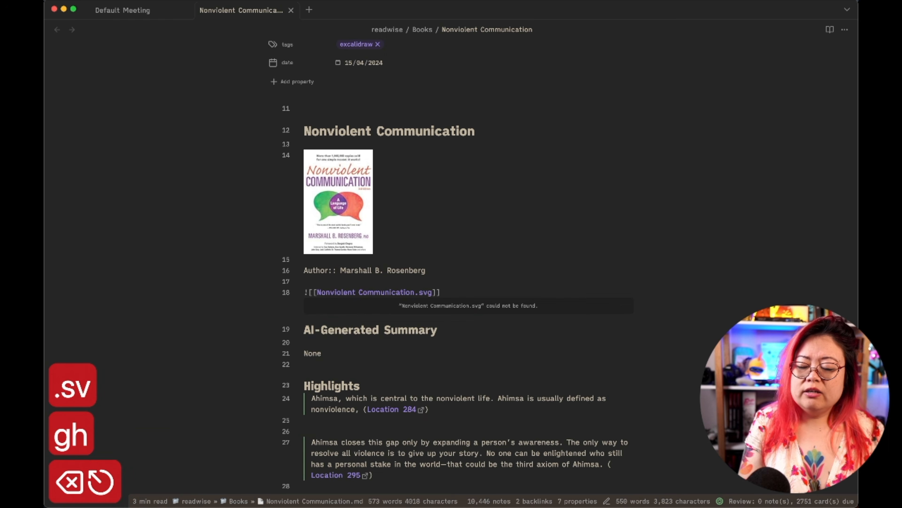
- In the note's Excalidraw view, add the canvas text "NVC is a way of communicating with empathy"
key("alt+super+e")
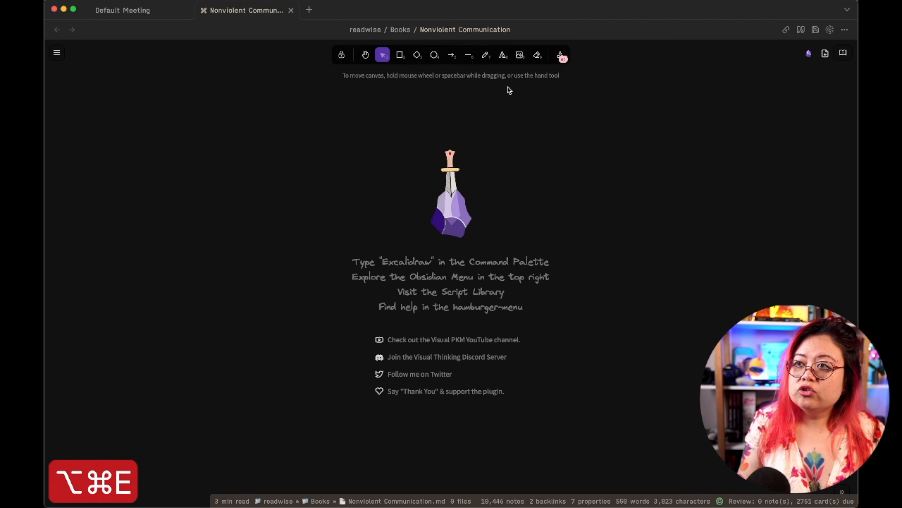
left_click(502, 55)
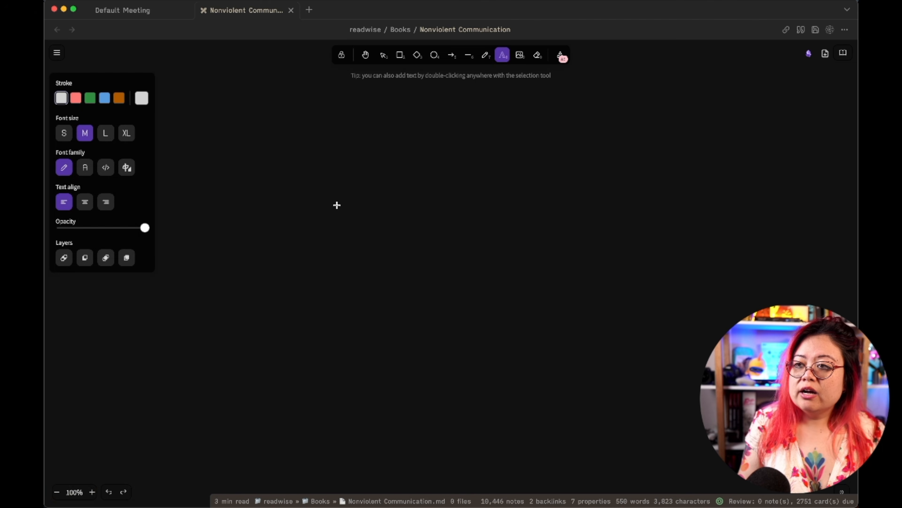
left_click(362, 185)
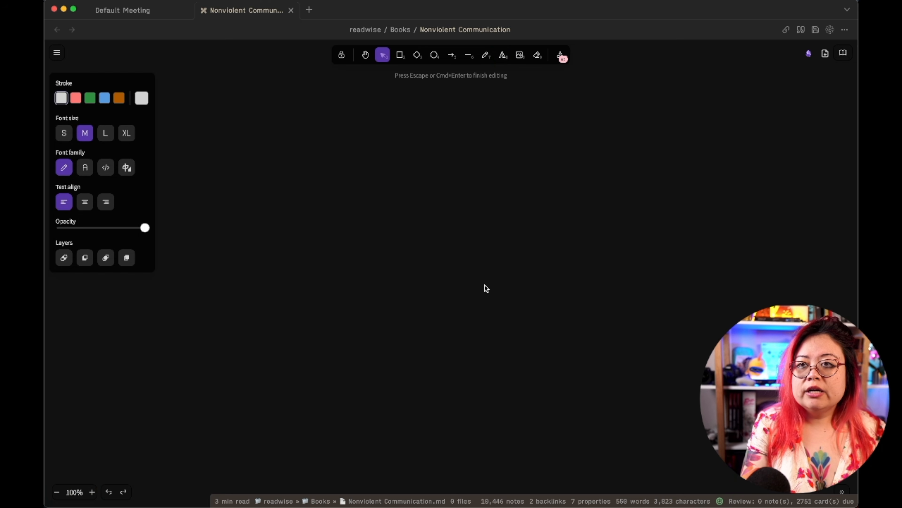
type("NVS")
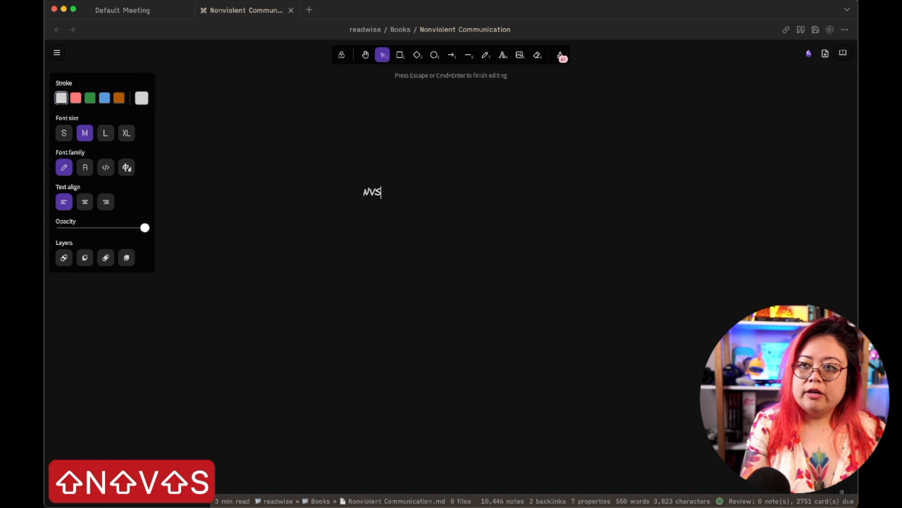
key("BackSpace")
type("C is a way of ")
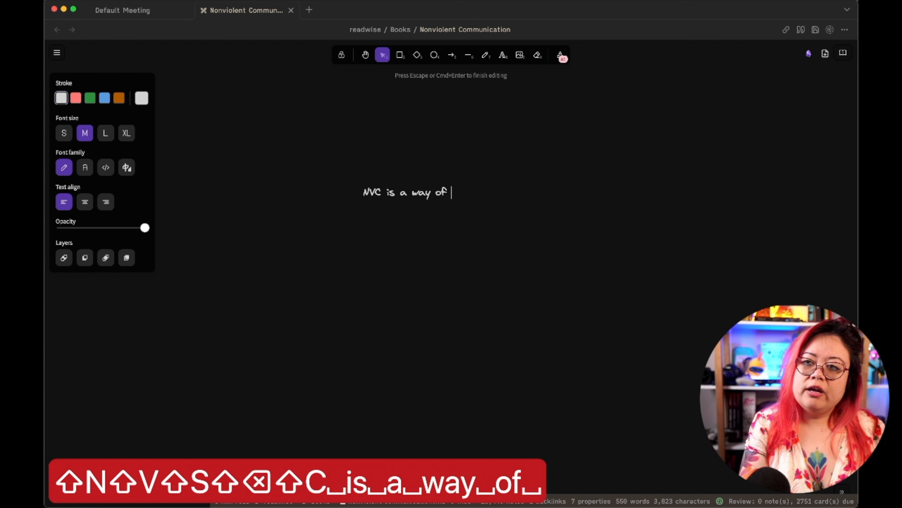
type("communicating with empathy")
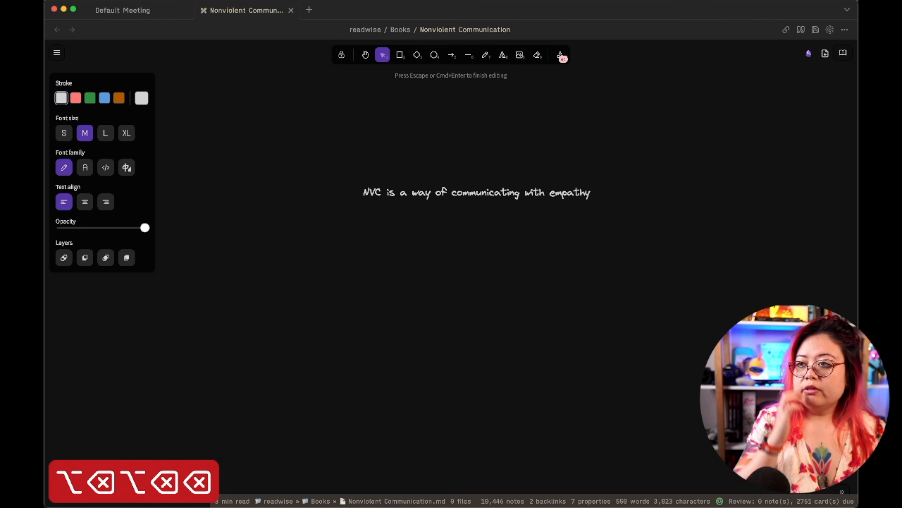
- Finish the text element, save the drawing and return the note to Markdown view
key("alt+super+e")
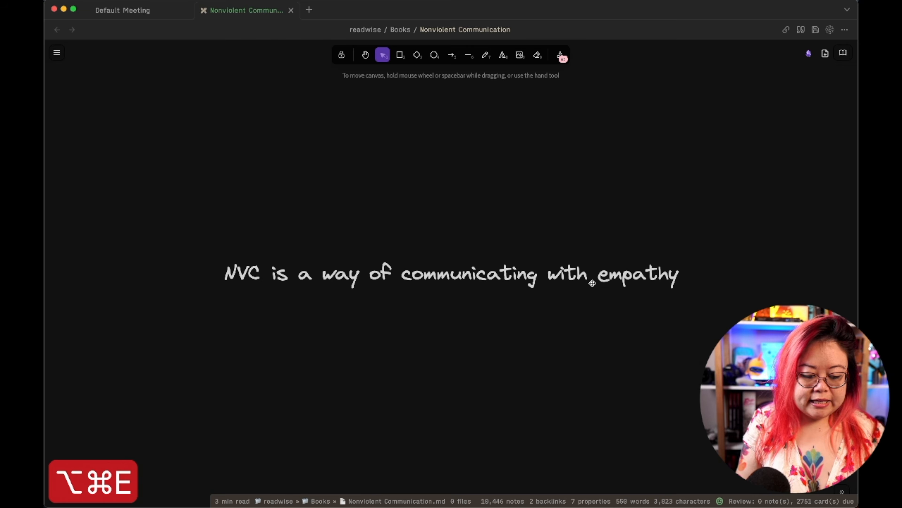
key("ctrl+s")
key("alt+super+e")
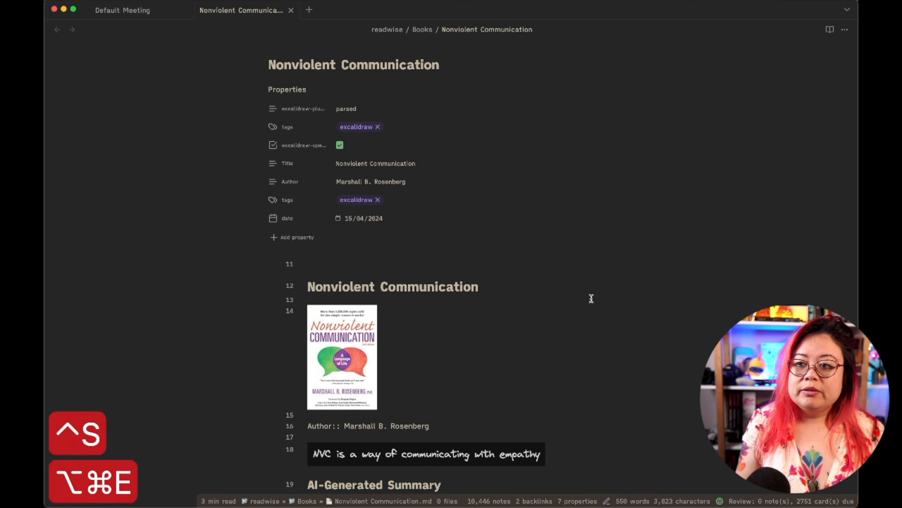
- Review the note from the embedded drawing through the highlights to the faded Text Elements and Drawing sections
scroll(592, 300, "down", 5)
scroll(437, 277, "down", 2)
scroll(437, 270, "down", 3)
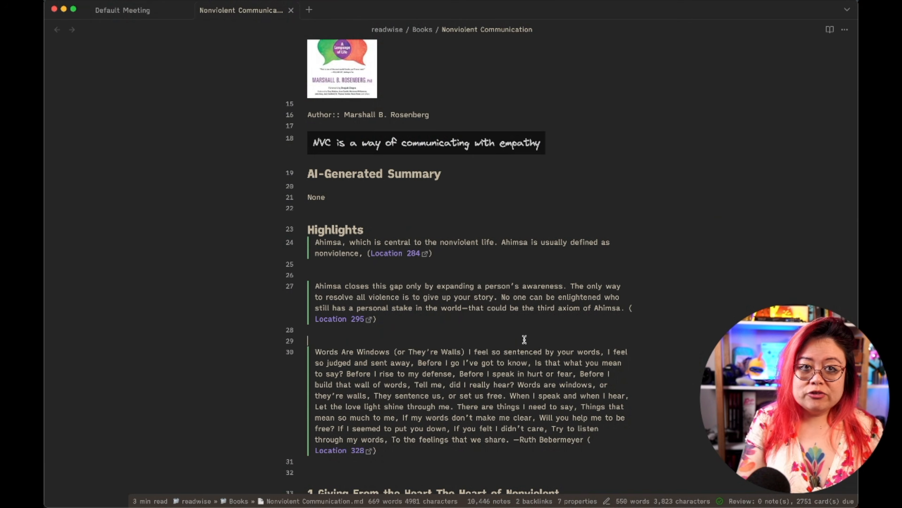
scroll(525, 340, "down", 15)
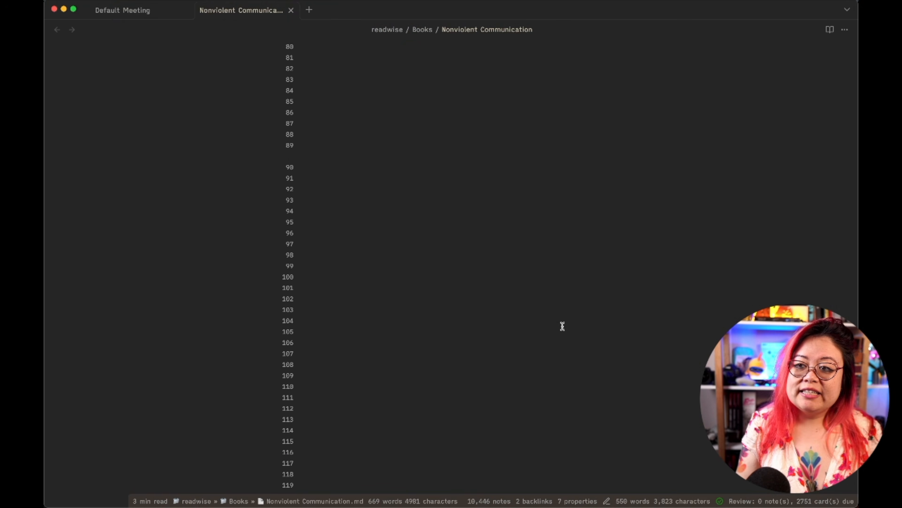
scroll(503, 208, "up", 10)
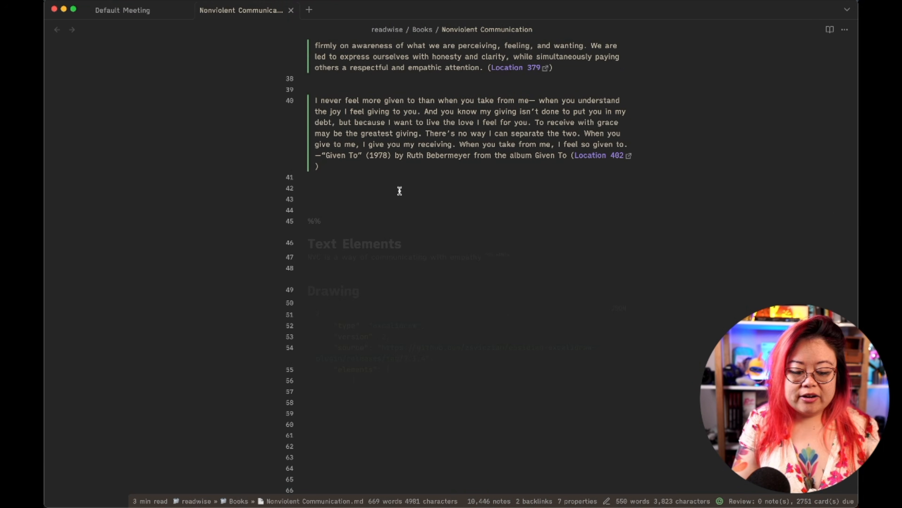
- Check the "Fade out Excalidraw markup" option under Miscellaneous features in the Excalidraw plugin settings, and close the settings
key("super+comma")
scroll(249, 217, "down", 10)
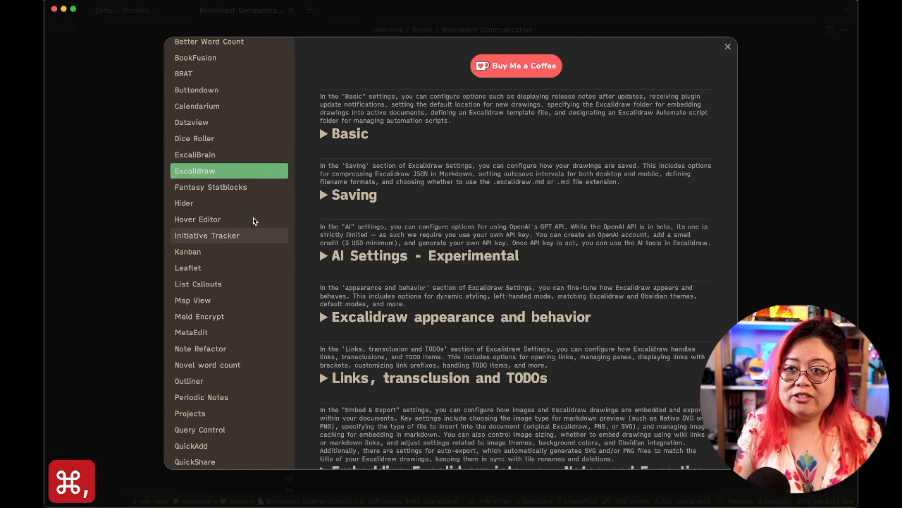
scroll(596, 326, "down", 10)
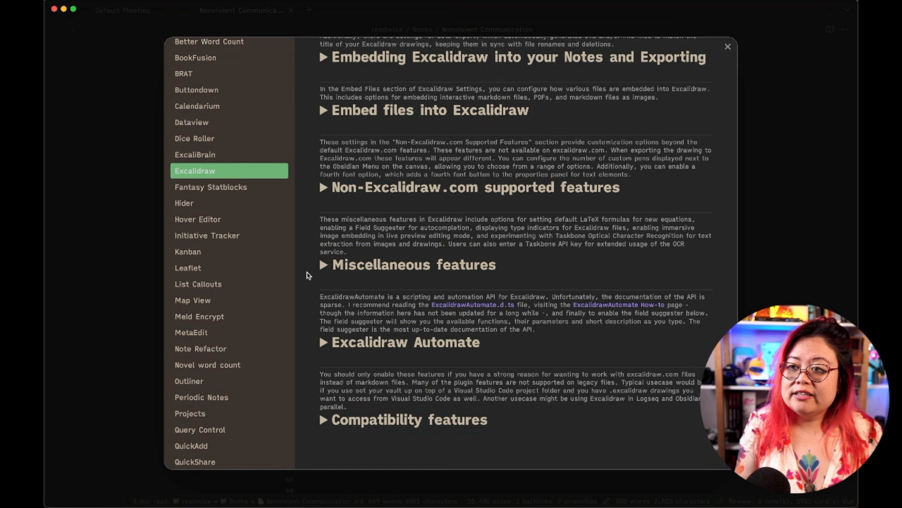
left_click(321, 267)
scroll(439, 284, "down", 6)
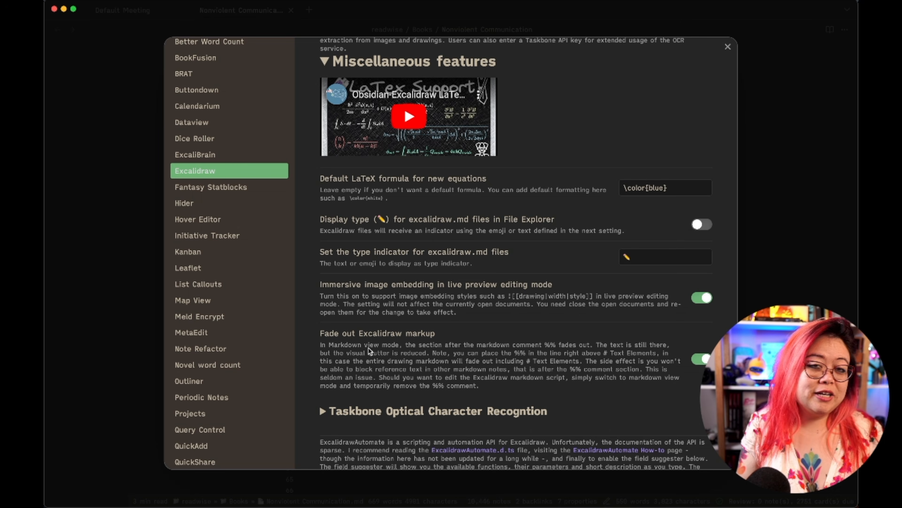
key("Escape")
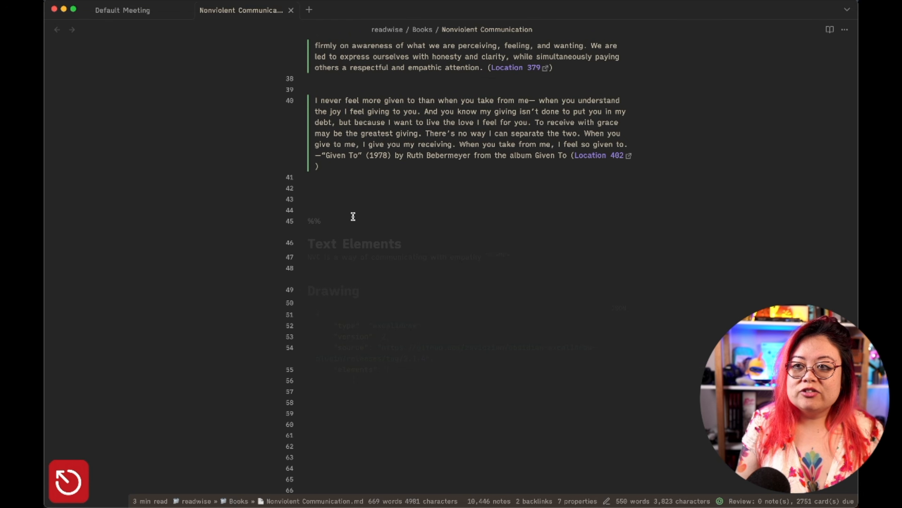
- Temporarily insert a backtick before the Text Elements heading text to inspect the unfaded drawing JSON, and delete the backtick again
left_click(294, 221)
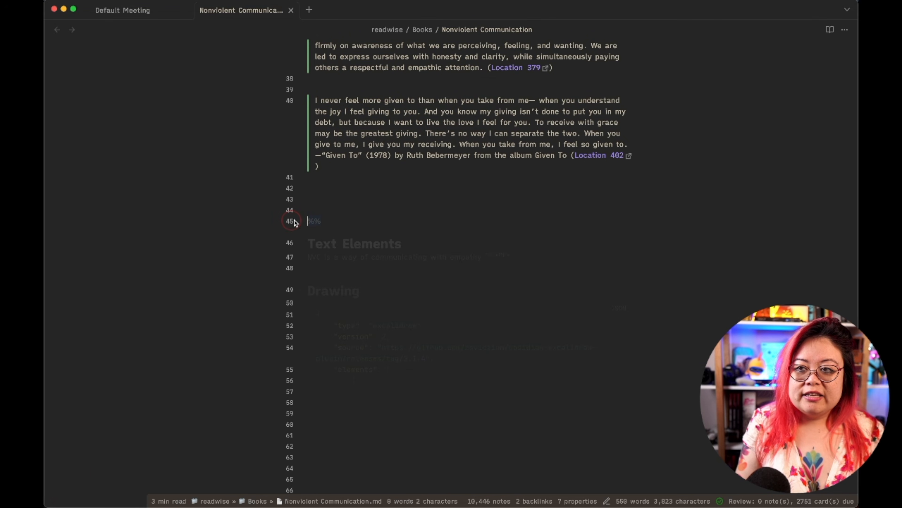
key("Right")
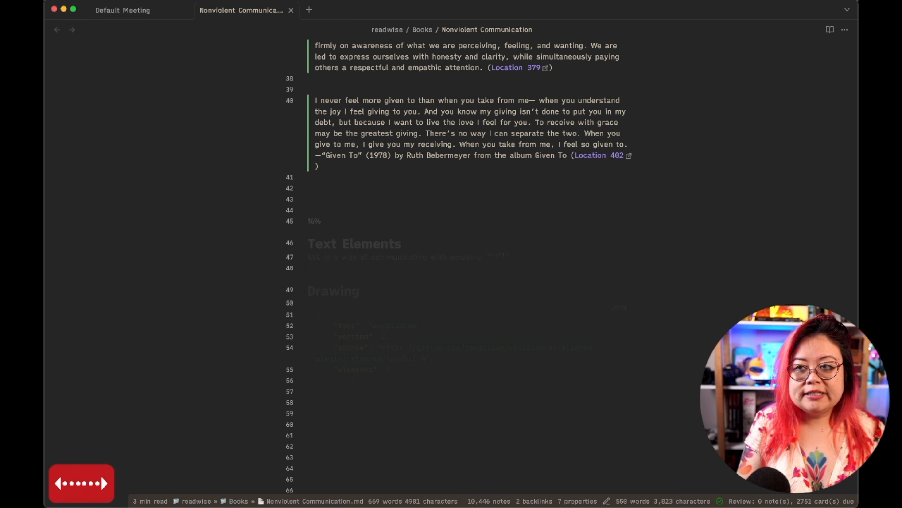
key("Down")
key("Up")
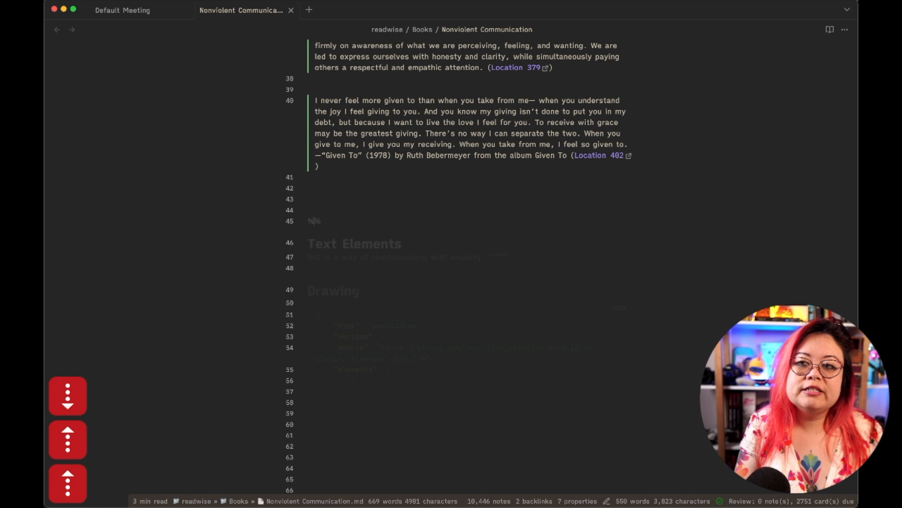
key("Down")
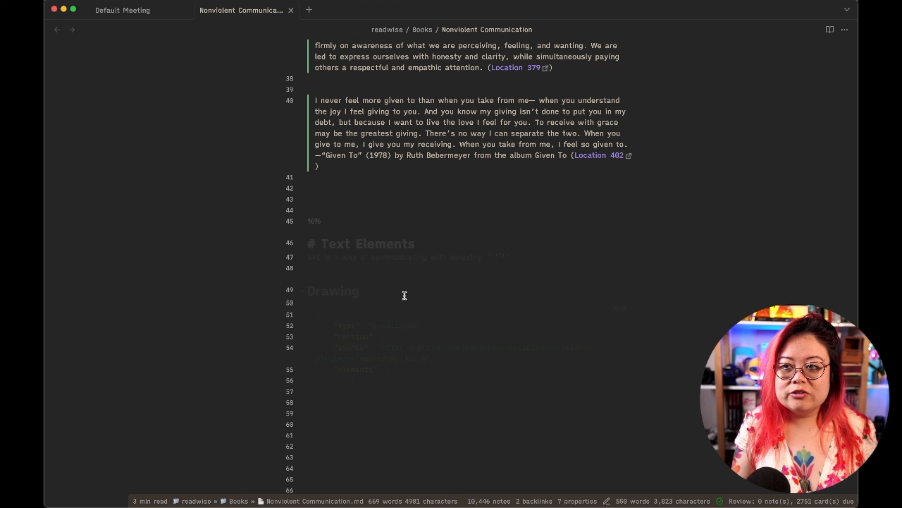
type("`")
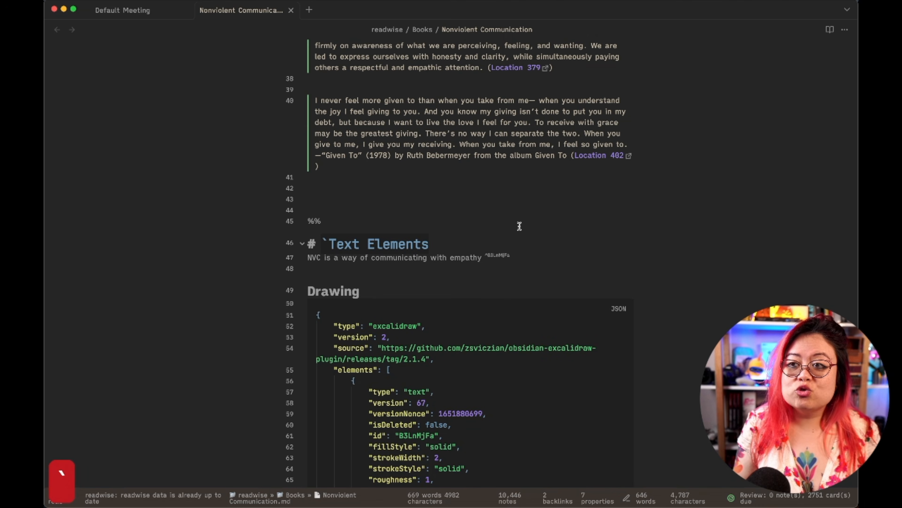
scroll(522, 222, "down", 7)
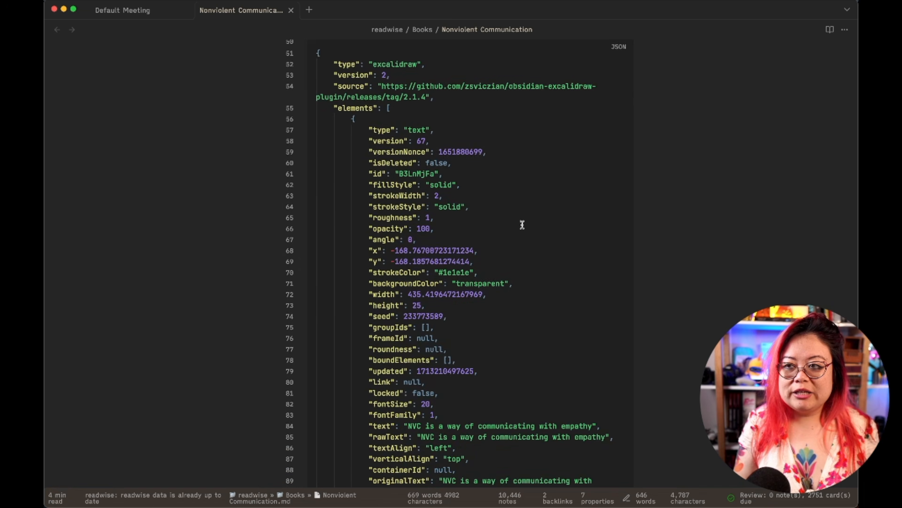
scroll(522, 222, "up", 10)
key("BackSpace")
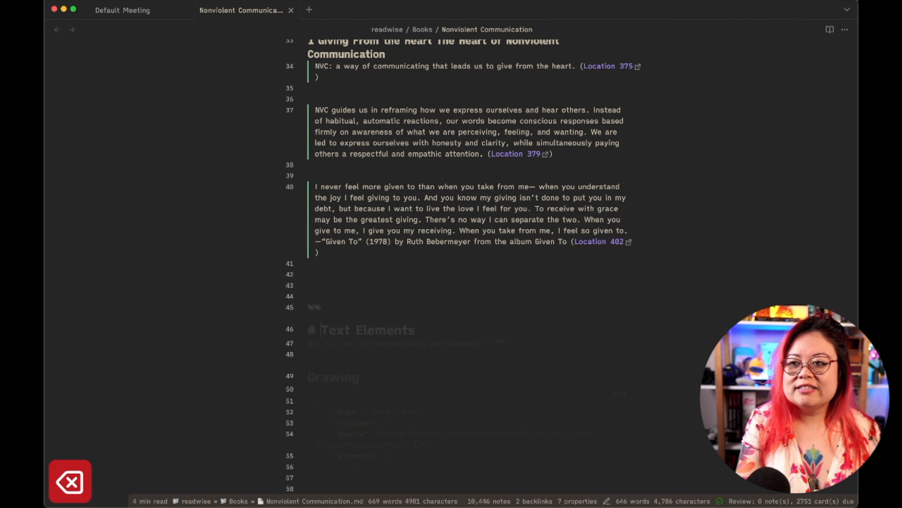
left_click(483, 253)
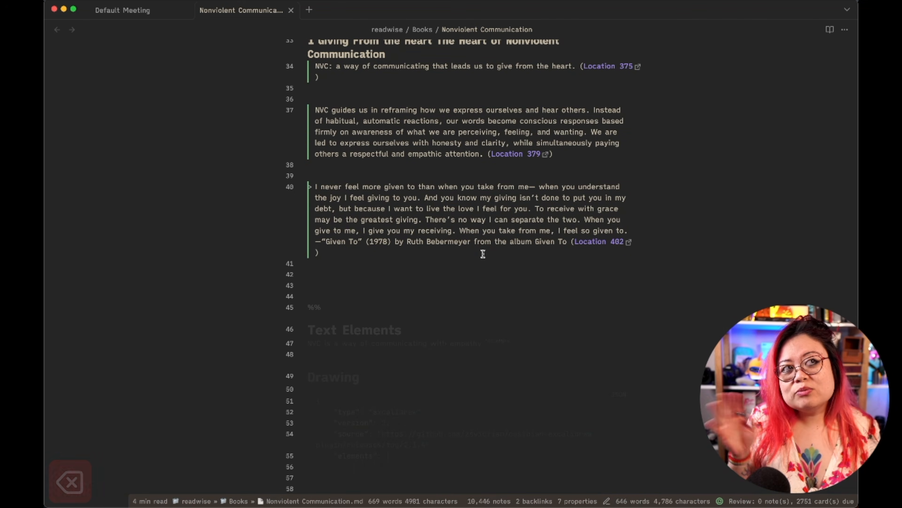